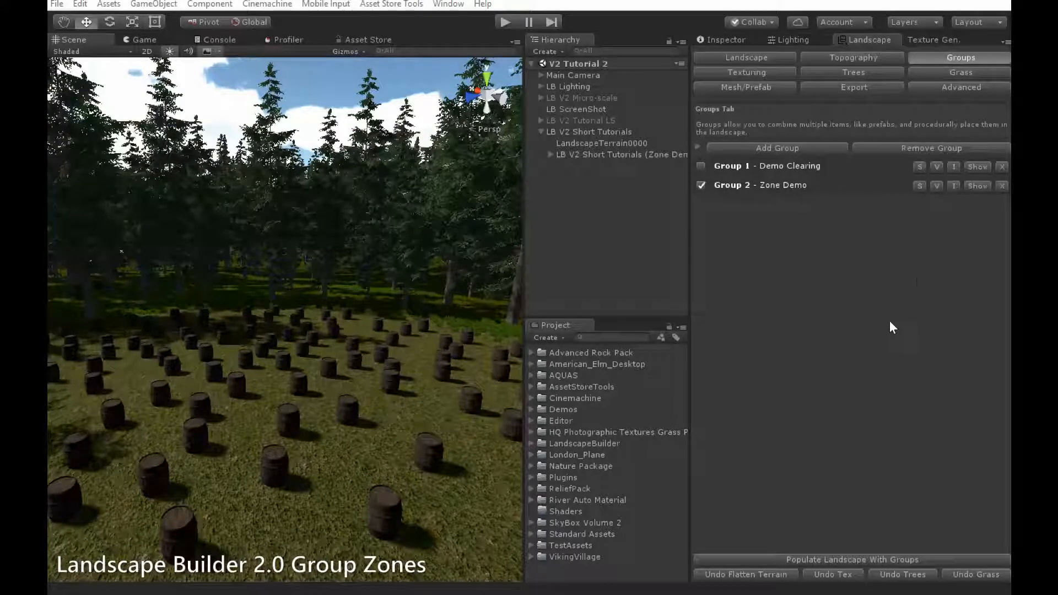
Expand Group 2 (Zone Demo) in the group designer and show pf_barrel_01's placement settings.
click(977, 186)
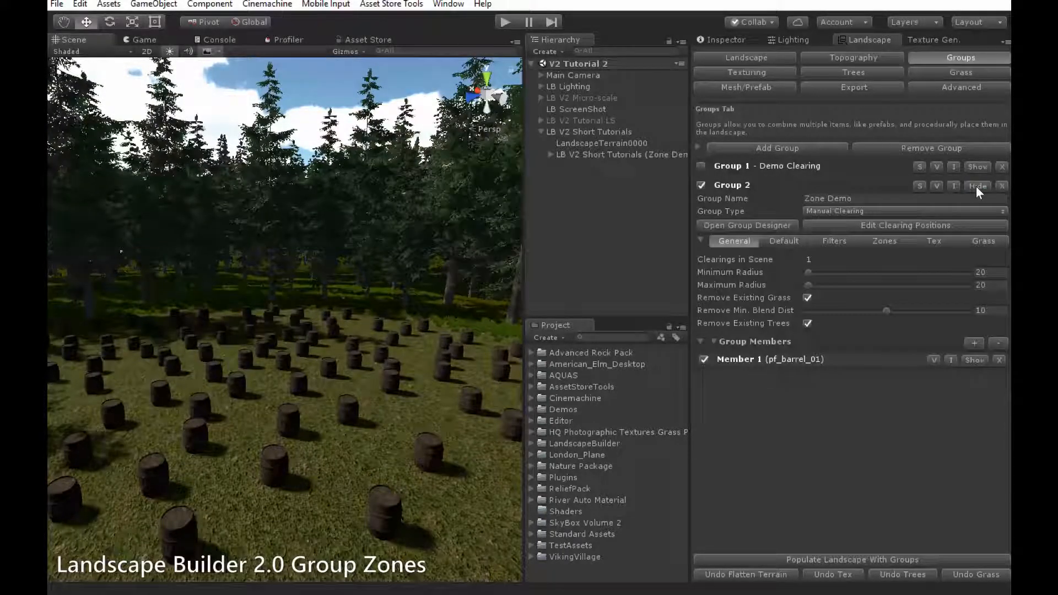
click(776, 225)
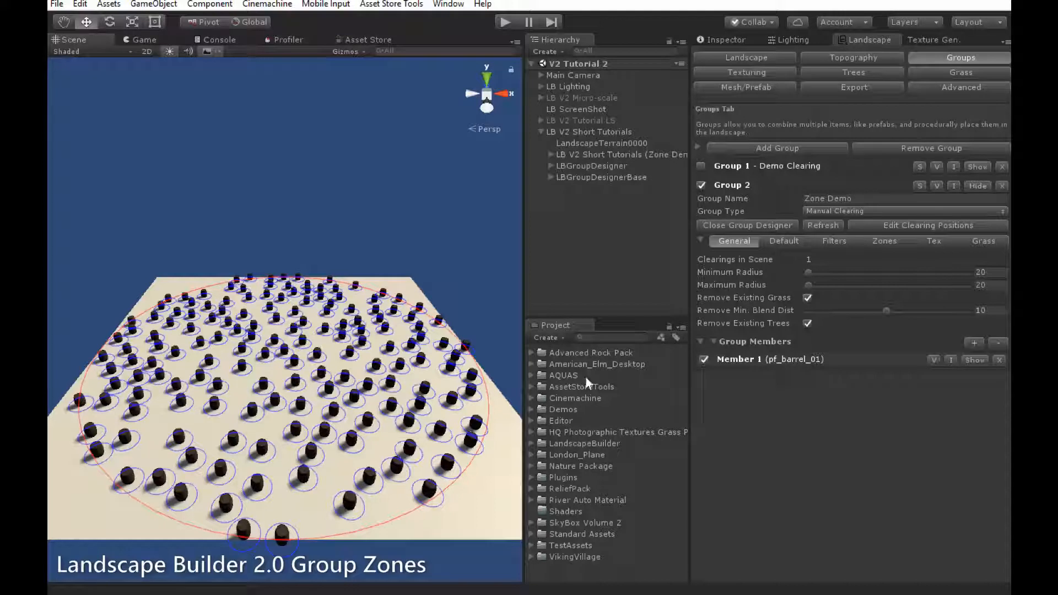
click(968, 360)
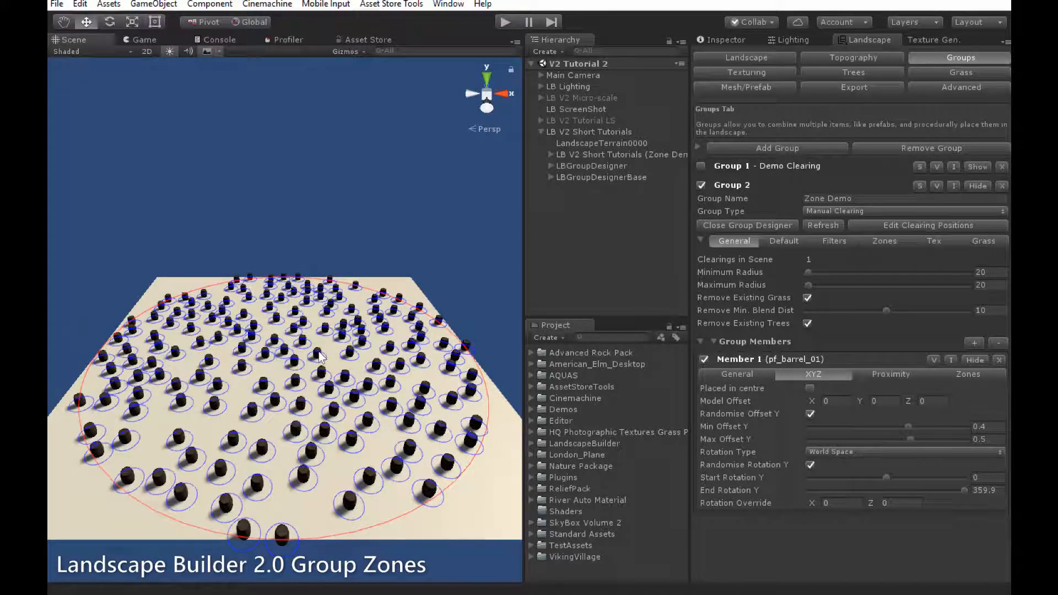
Add circle zone zone001, centred at 0,0 with radius 10, to Zone Demo's group-level zones.
click(898, 241)
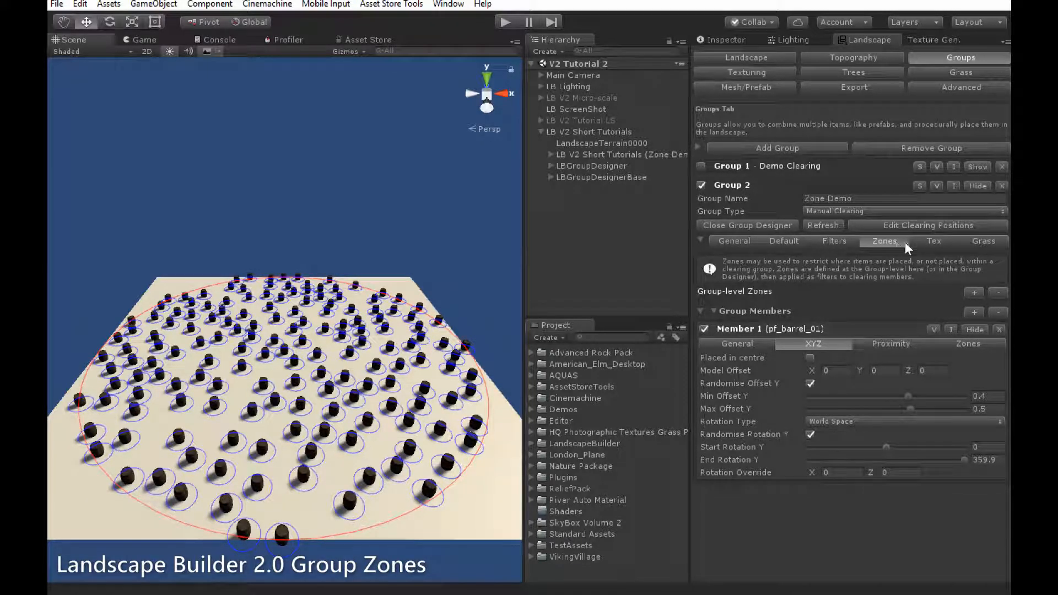
click(971, 292)
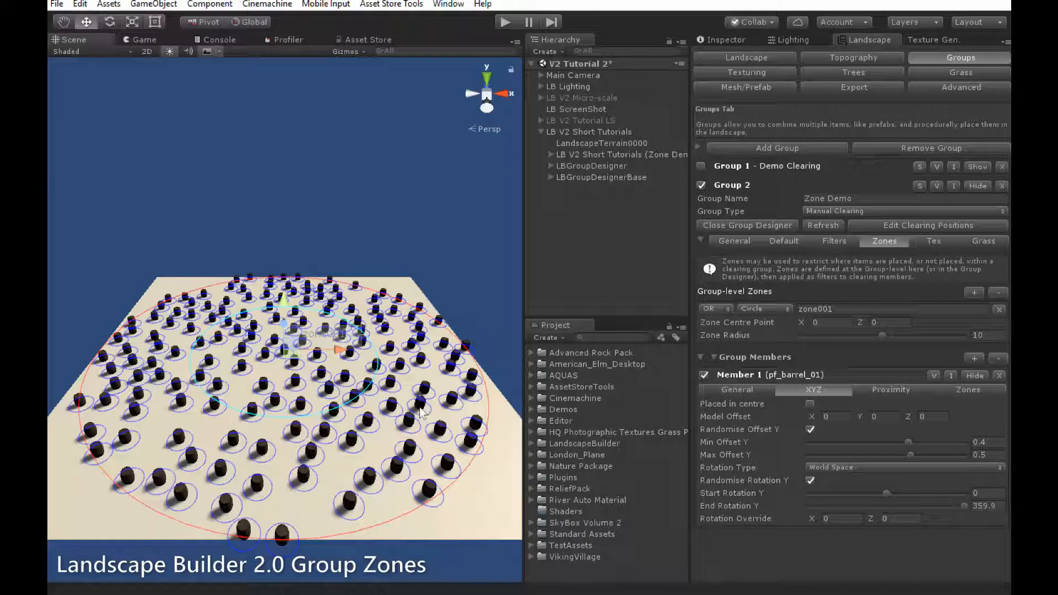
Toggle zone display off and on, then drag zone001 to roughly X -0.93, Z -1.53.
right_click(427, 392)
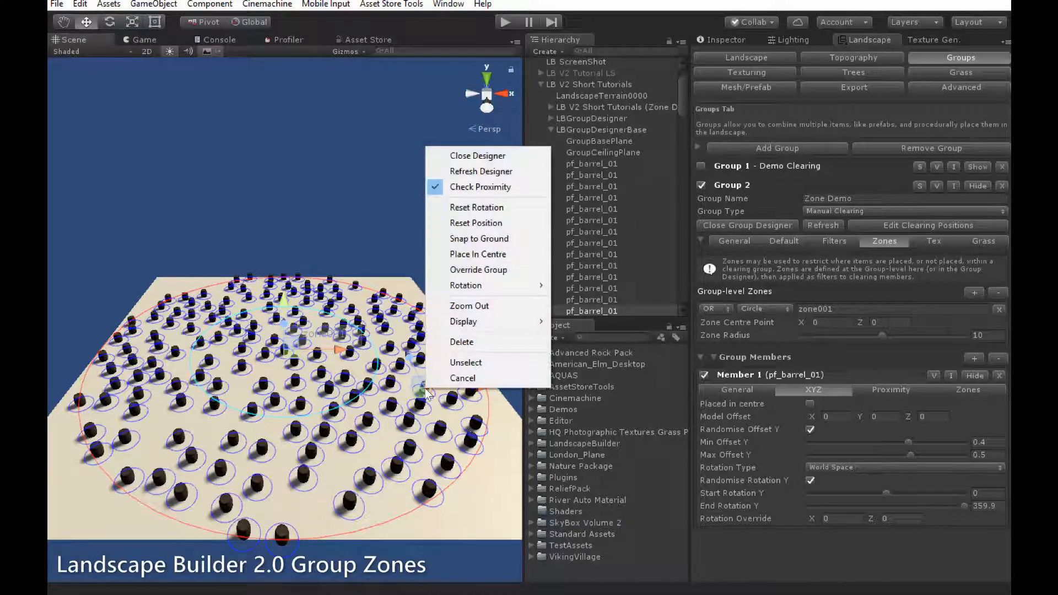
mouse_move(451, 325)
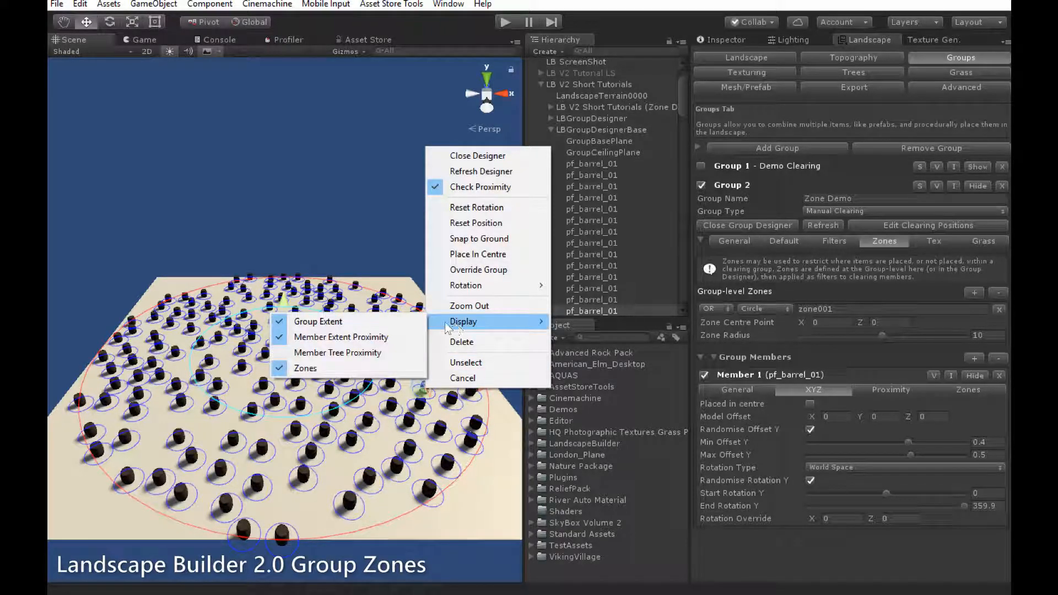
click(306, 368)
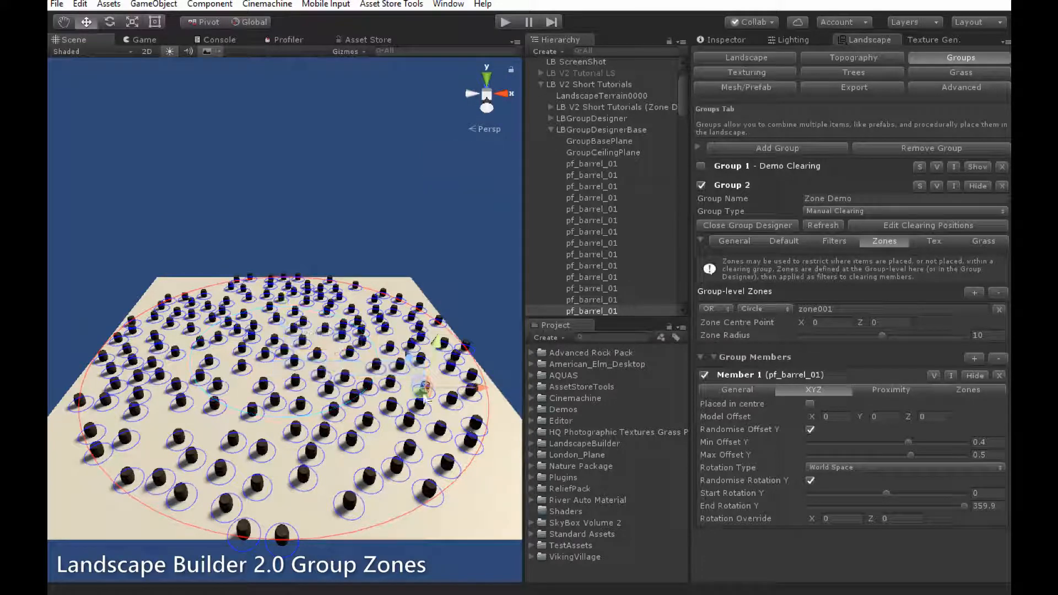
right_click(425, 392)
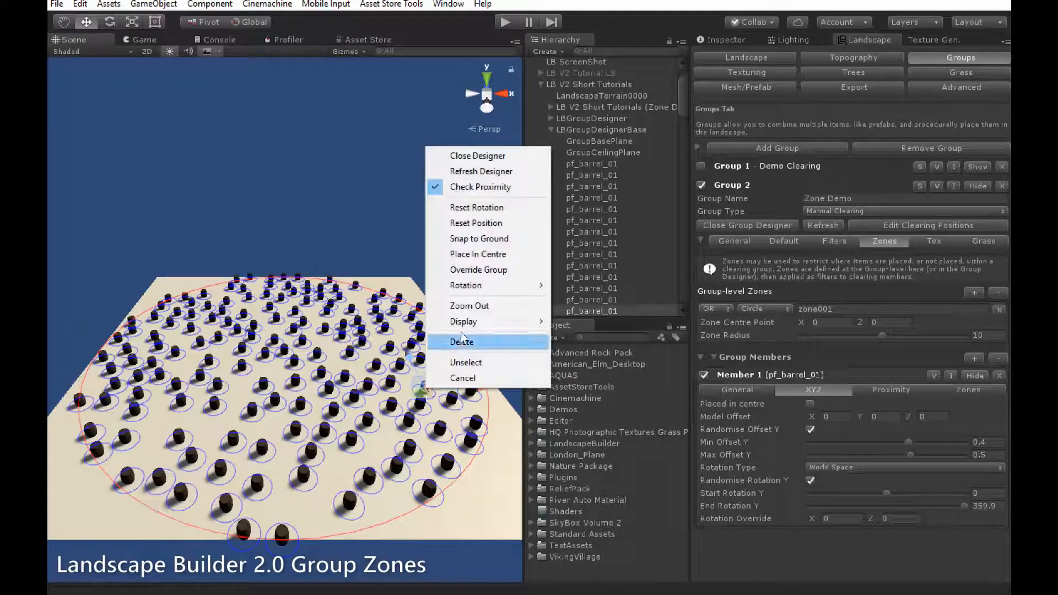
mouse_move(463, 321)
click(306, 367)
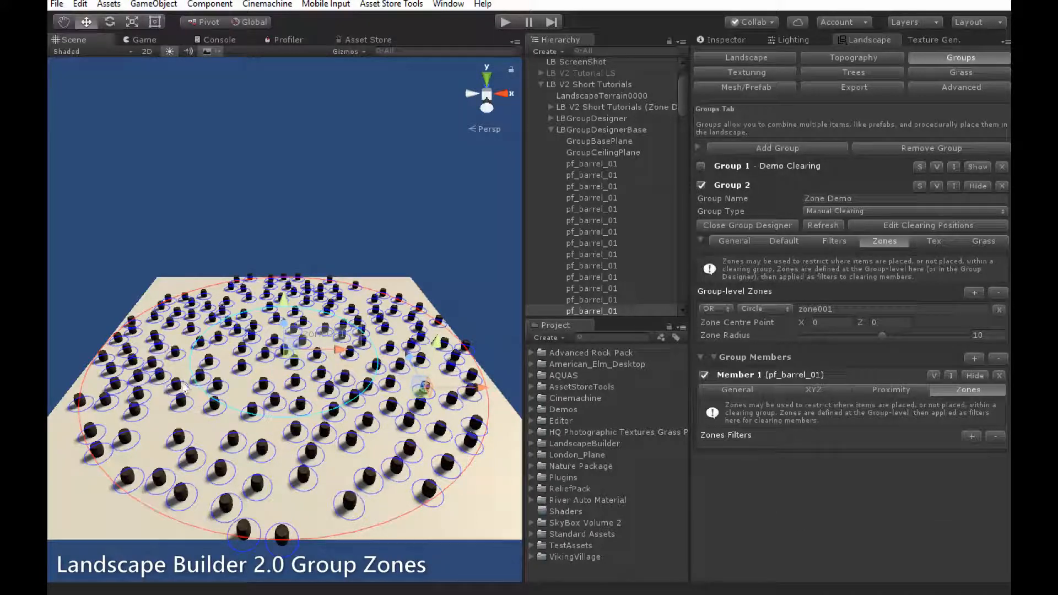
mouse_move(289, 353)
mouse_down()
mouse_move(282, 362)
mouse_move(253, 341)
mouse_move(295, 332)
mouse_move(274, 354)
mouse_up()
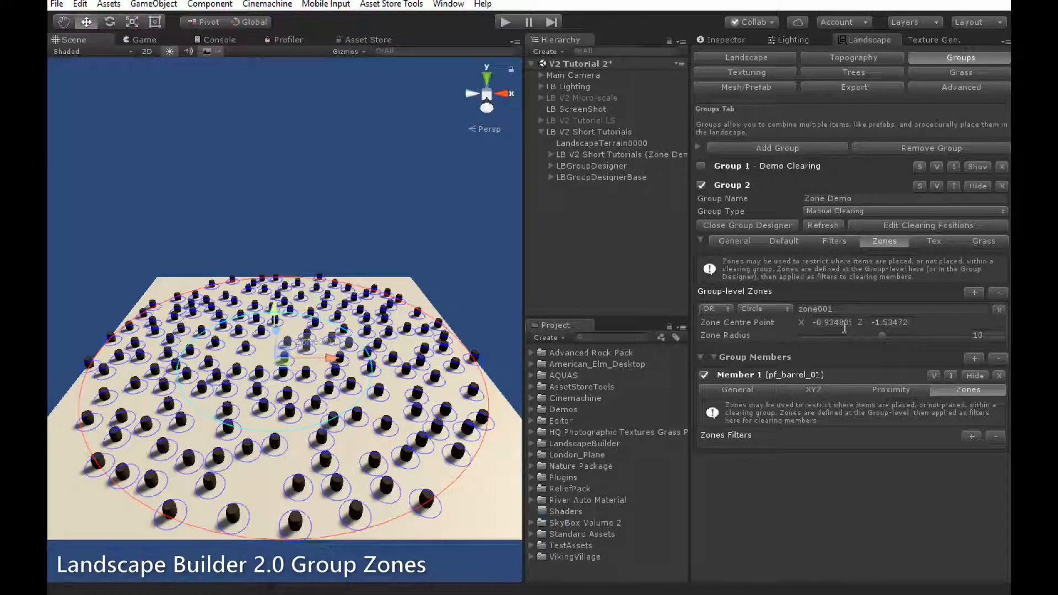
Reset zone001's centre to X 0, Z 0 and adjust its radius.
click(841, 328)
text(0)
click(882, 321)
text(0)
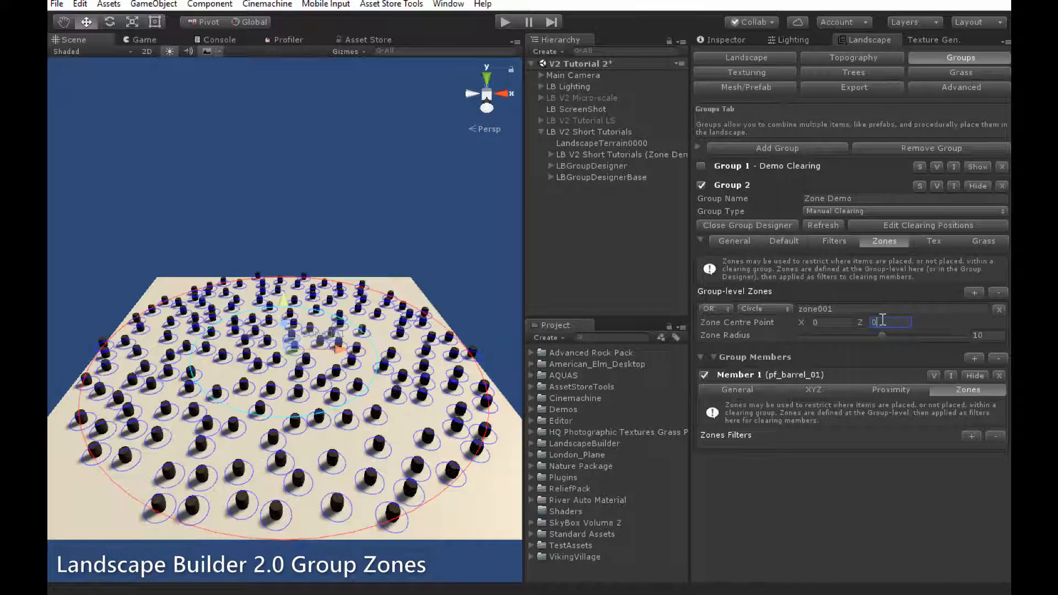
mouse_move(882, 334)
mouse_down()
mouse_move(891, 336)
mouse_move(877, 340)
mouse_up()
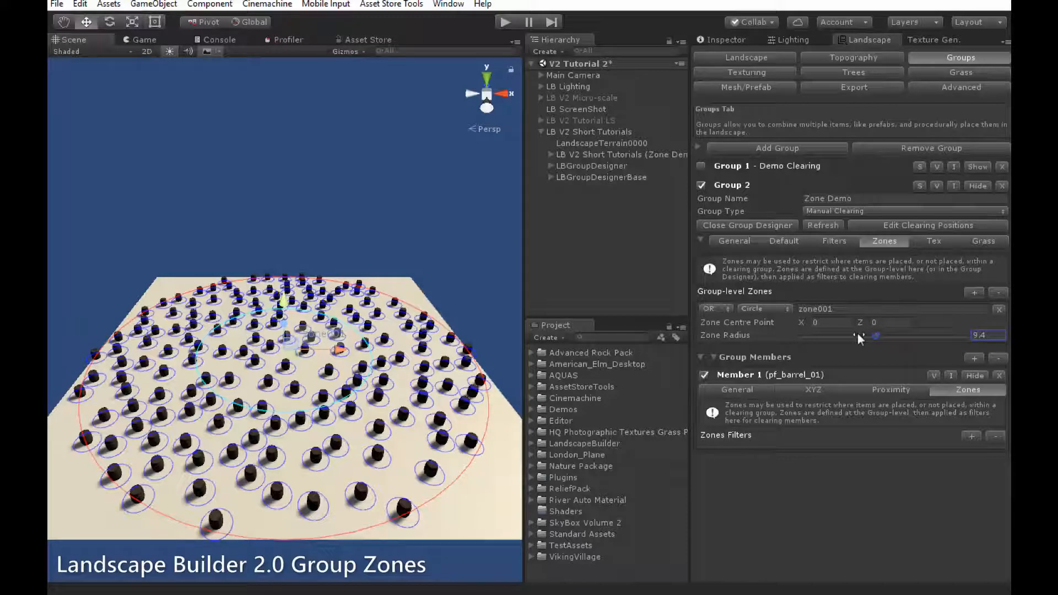
Make zone001 a 12.9 by 30.6 rectangle centred near X -4.55, Z 0.13.
click(757, 309)
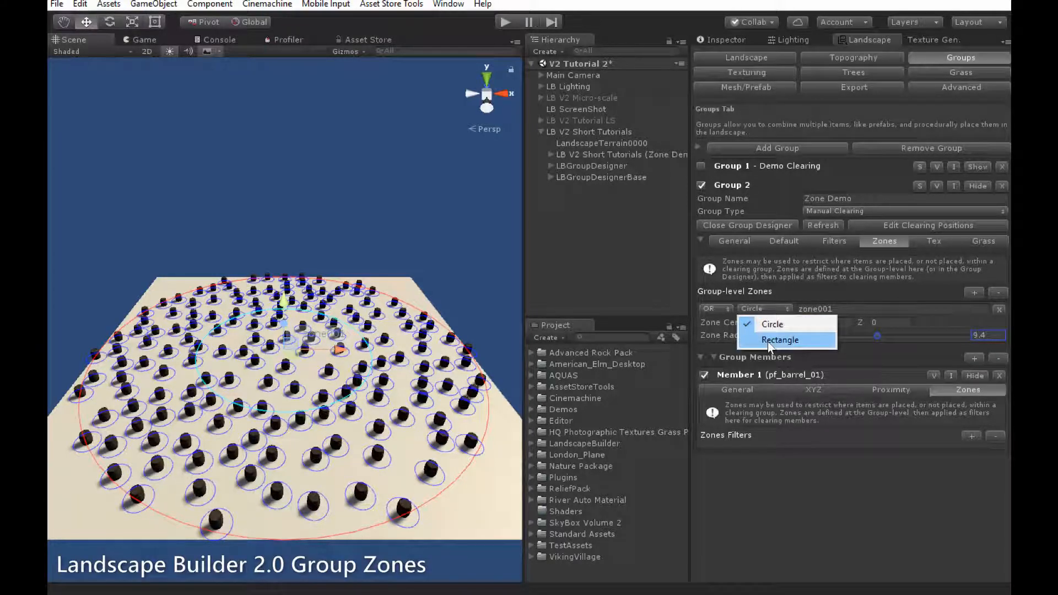
click(768, 341)
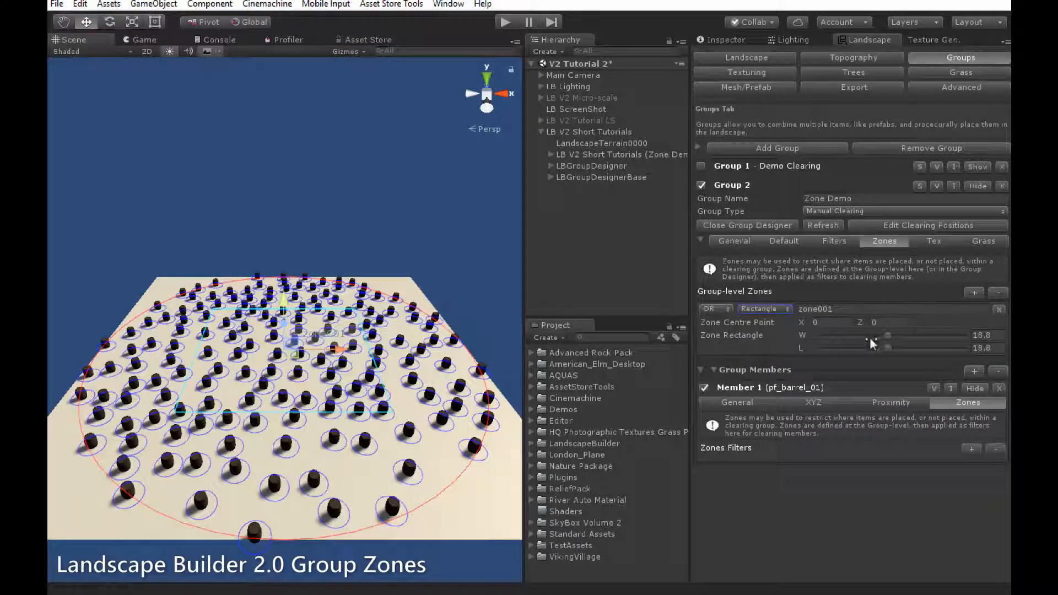
mouse_move(885, 336)
mouse_down()
mouse_move(856, 339)
mouse_move(902, 340)
mouse_move(863, 351)
mouse_move(933, 349)
mouse_move(868, 336)
mouse_up()
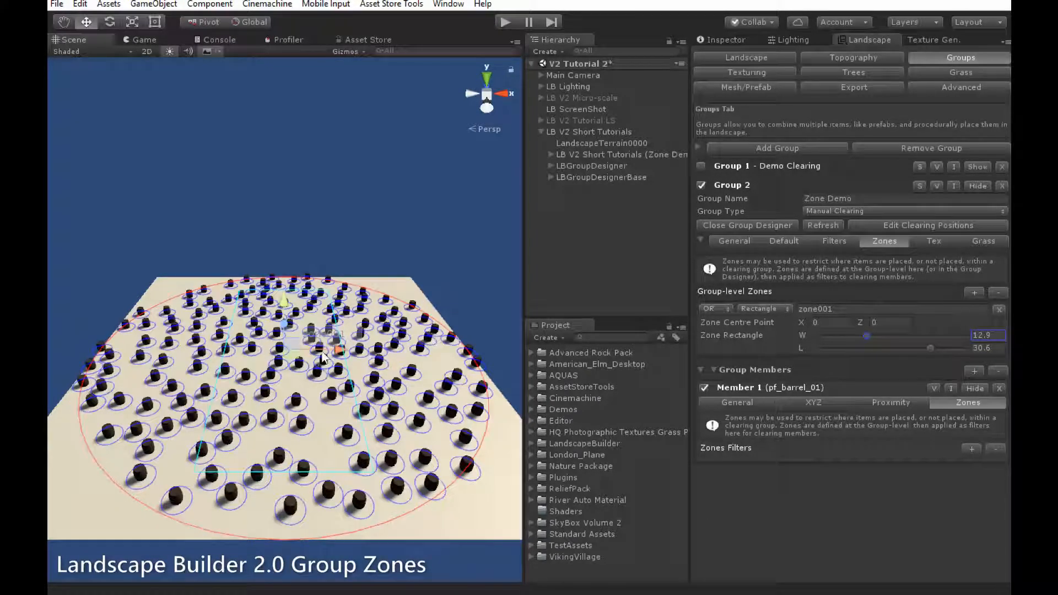
drag(287, 355, 246, 353)
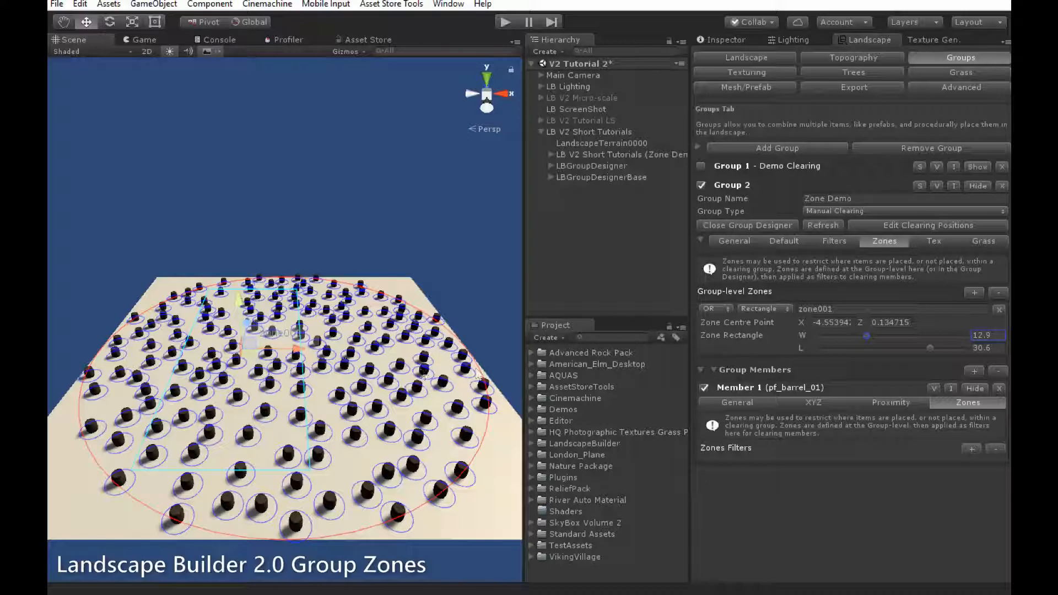
Rename zone001 to 'new zone' and add it as pf_barrel_01's zone filter.
click(841, 309)
text(new zone)
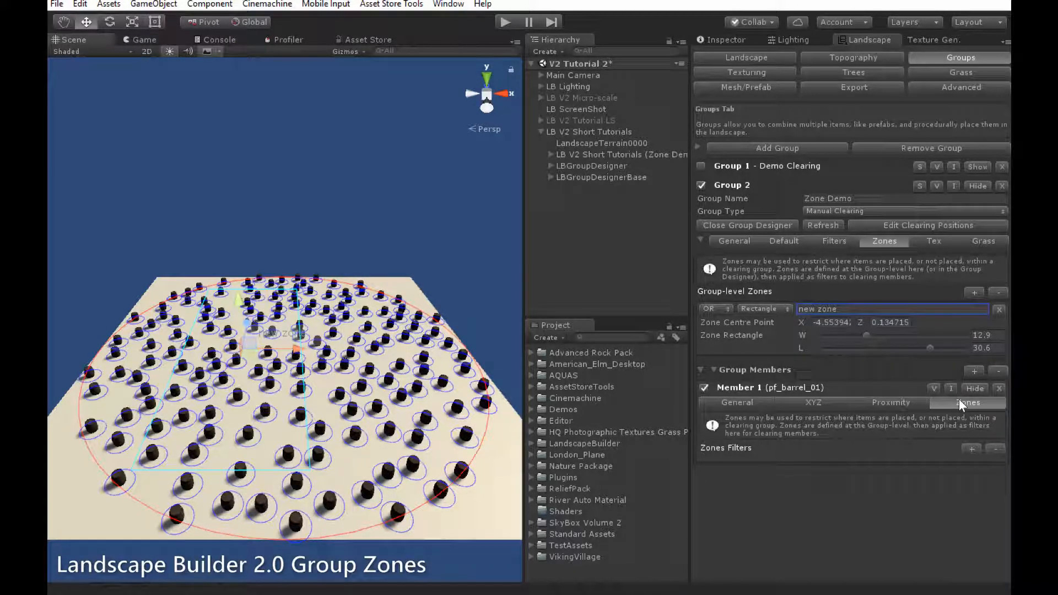
click(973, 449)
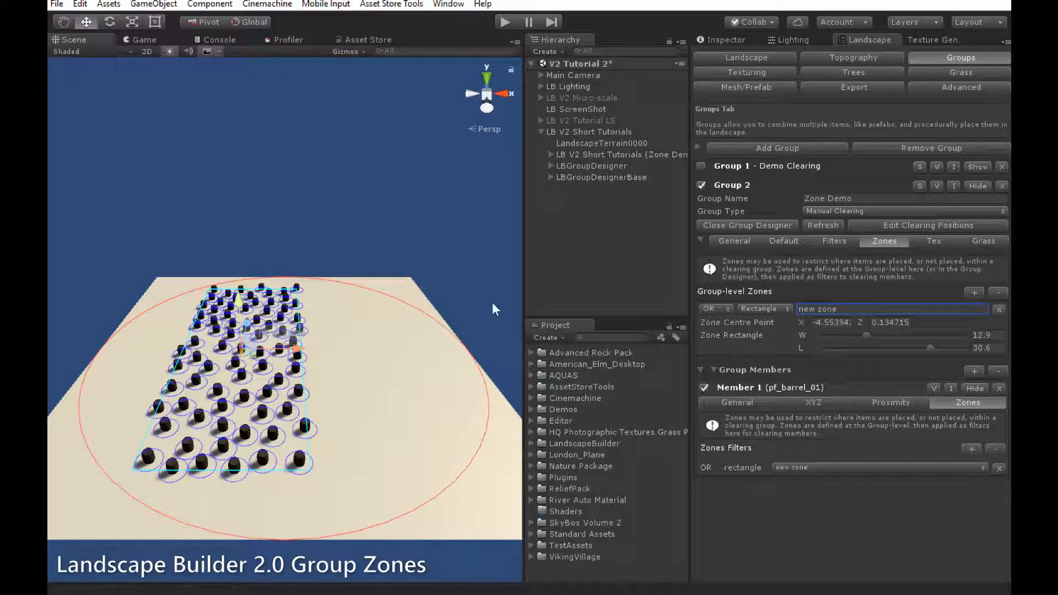
Switch the 'new zone' filter from OR to NOT to exclude barrels from the rectangle.
click(725, 307)
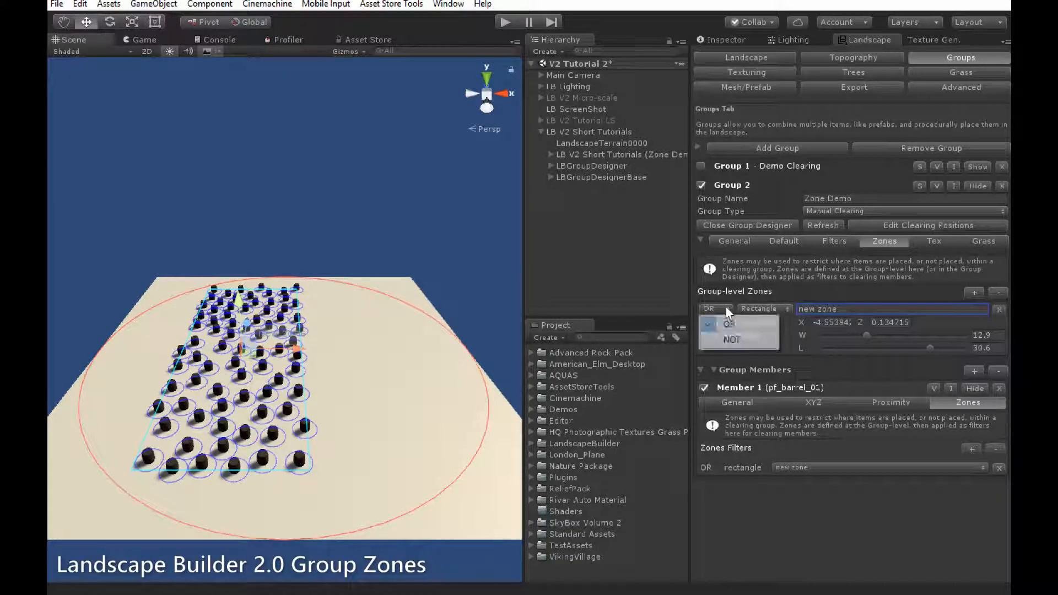
click(732, 341)
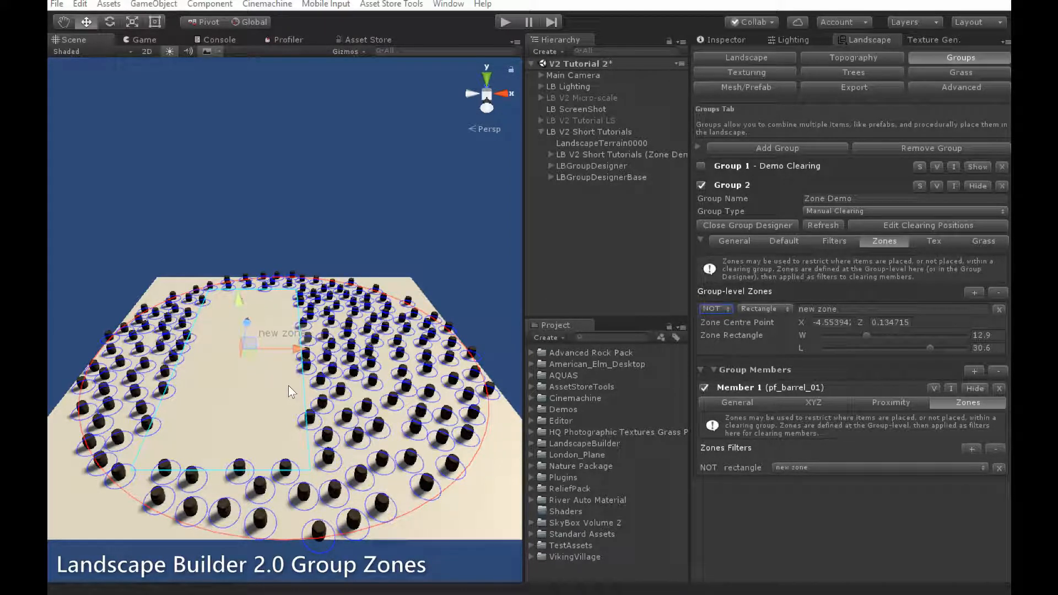
Add a radius-10 zone named 'circle zone' and move it right of centre.
click(973, 292)
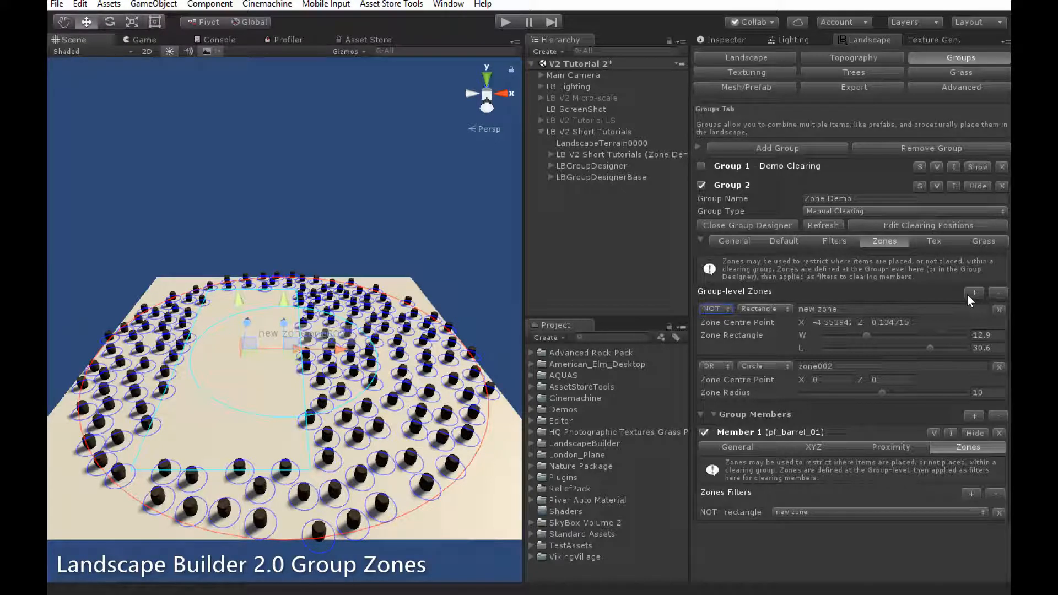
click(854, 367)
text(cd)
key(BackSpace)
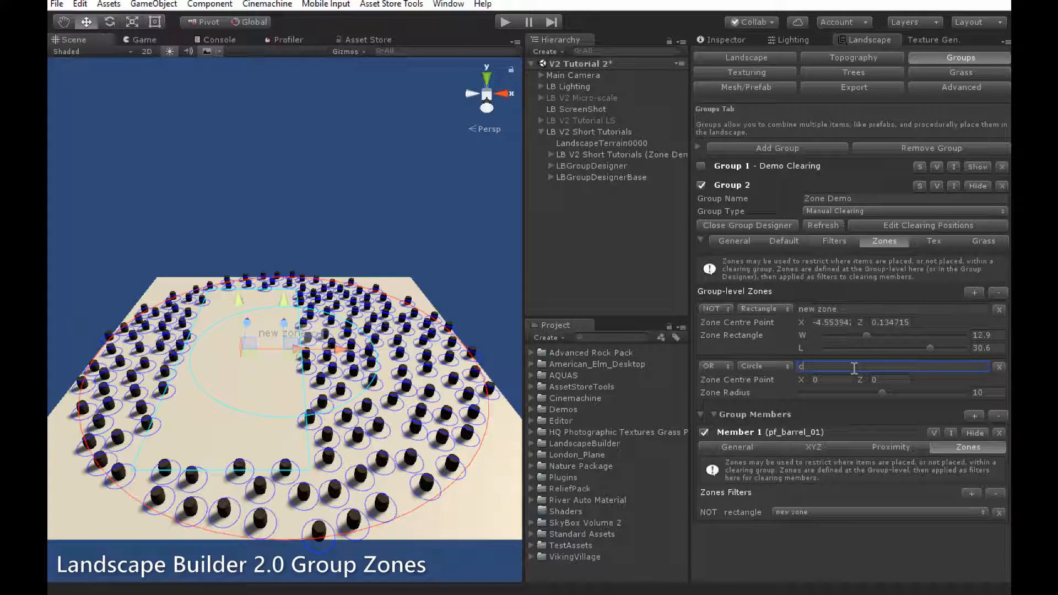
text(ircle zone)
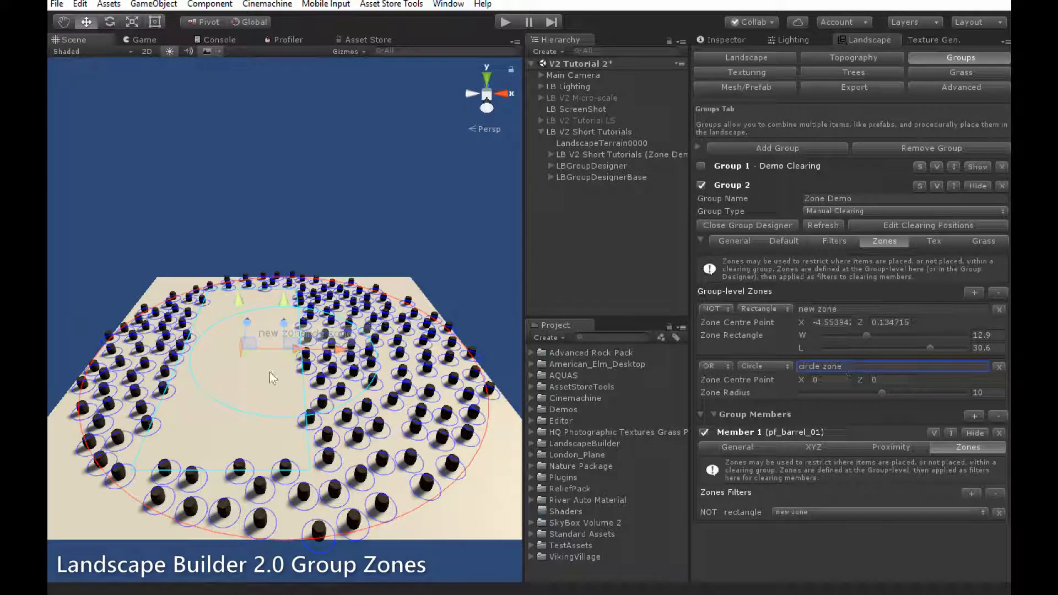
drag(294, 357, 346, 382)
Change the barrel member's zone filter to 'circle zone'.
click(867, 426)
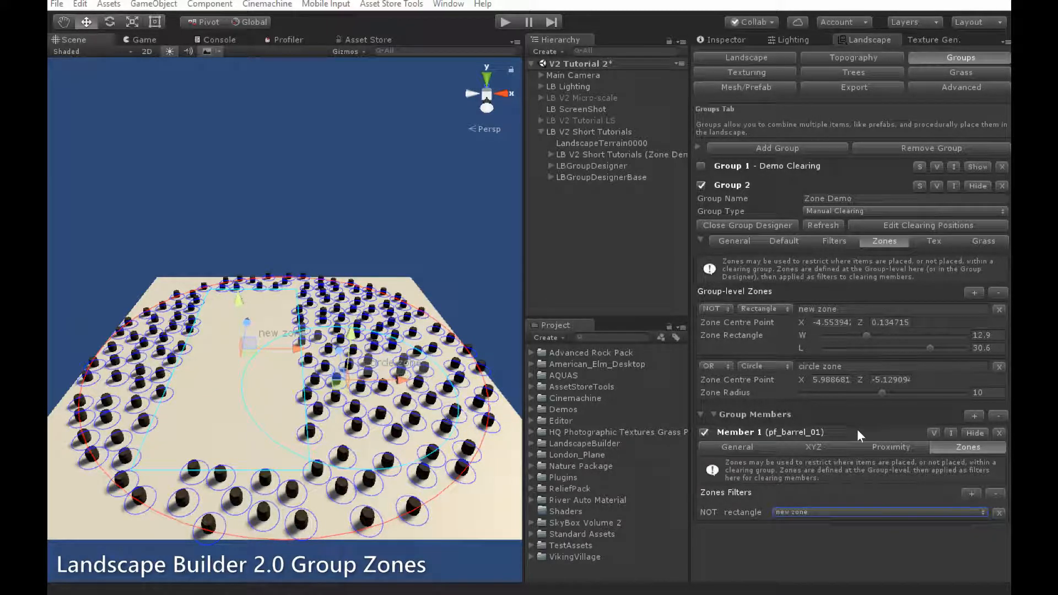
click(878, 509)
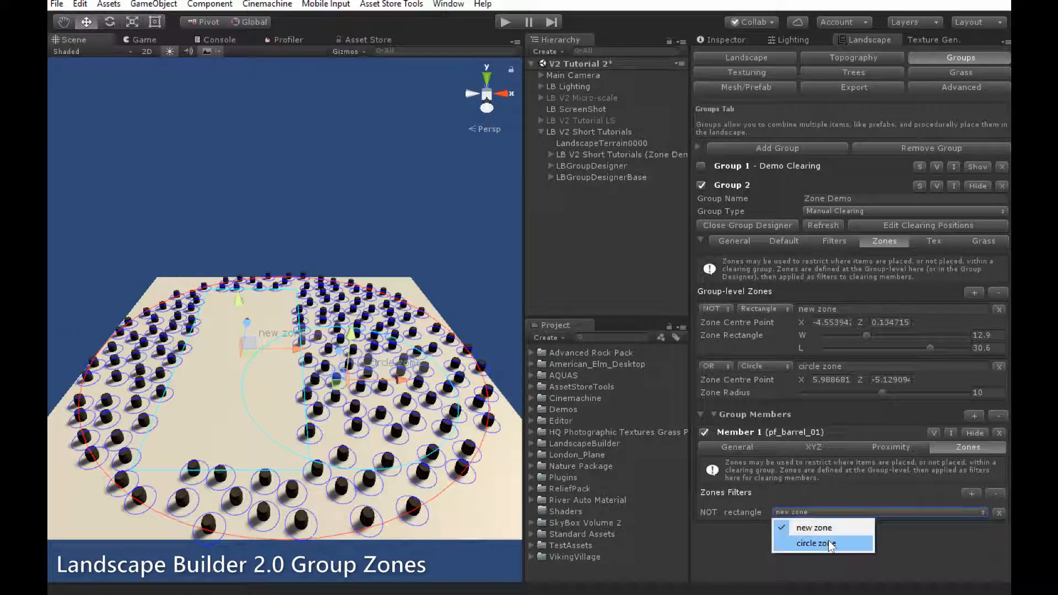
click(830, 543)
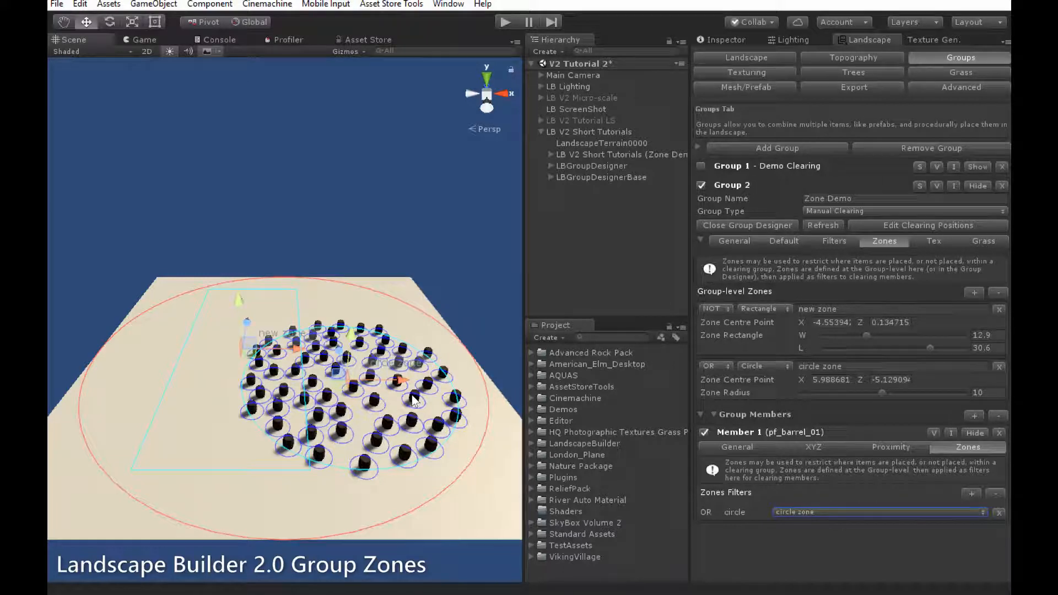
Add a NOT 'new zone' filter to pf_barrel_01's Zones Filters.
click(970, 490)
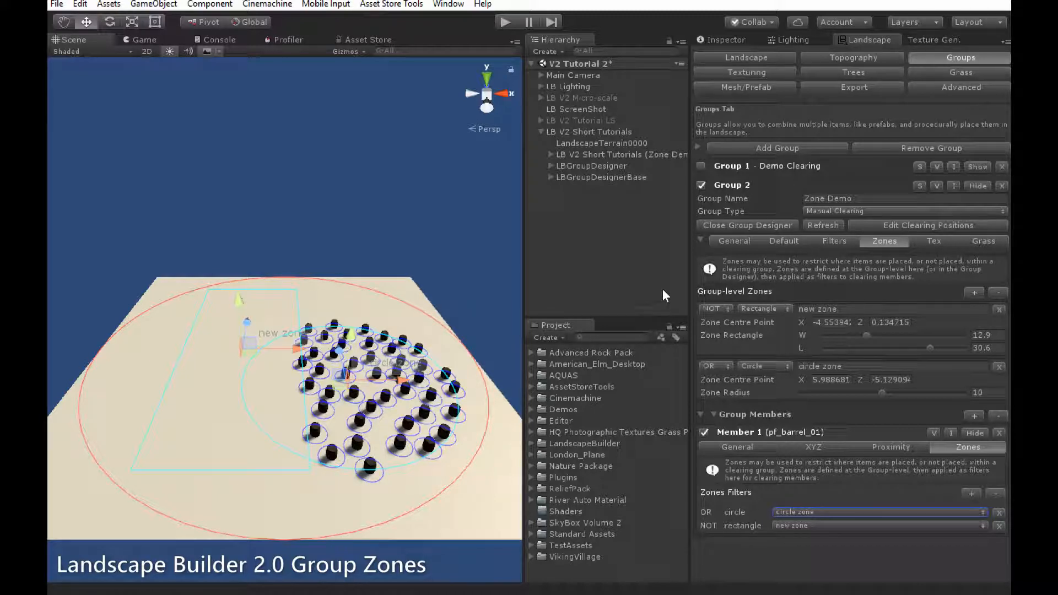
Set the rectangle zone filter from NOT to OR and move the rectangle further left.
click(716, 307)
click(737, 328)
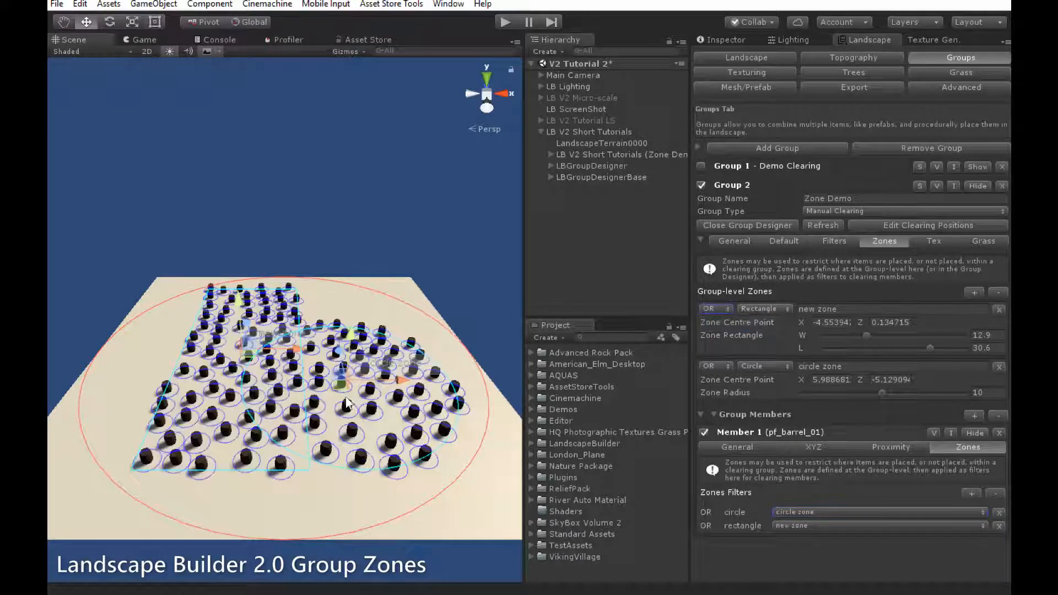
drag(218, 356, 200, 354)
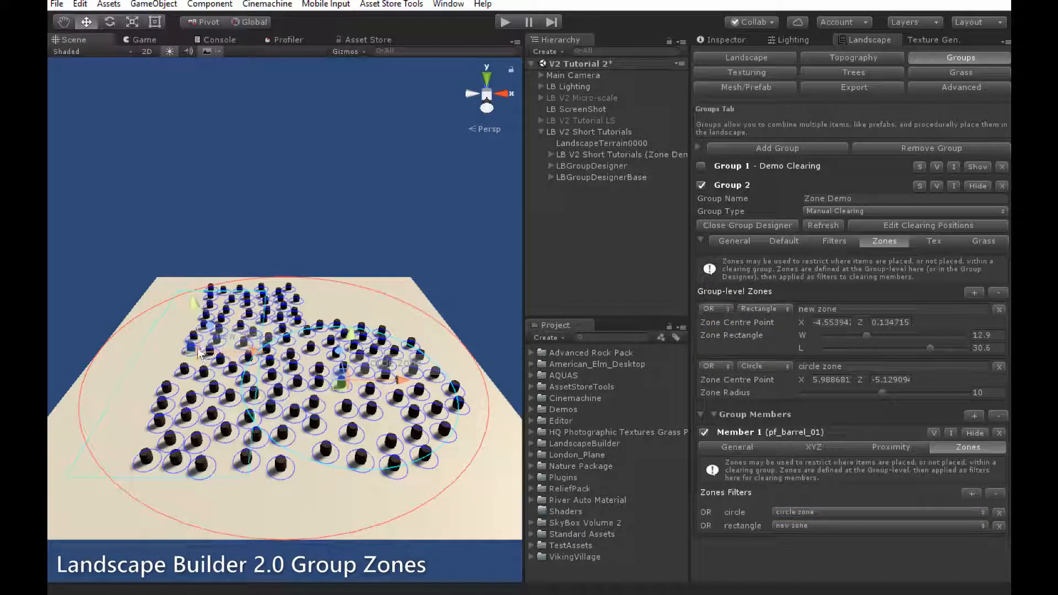
Resize the rectangle to 9.4 by 18 and the circle zone radius to 5.78.
click(866, 335)
drag(864, 335, 885, 348)
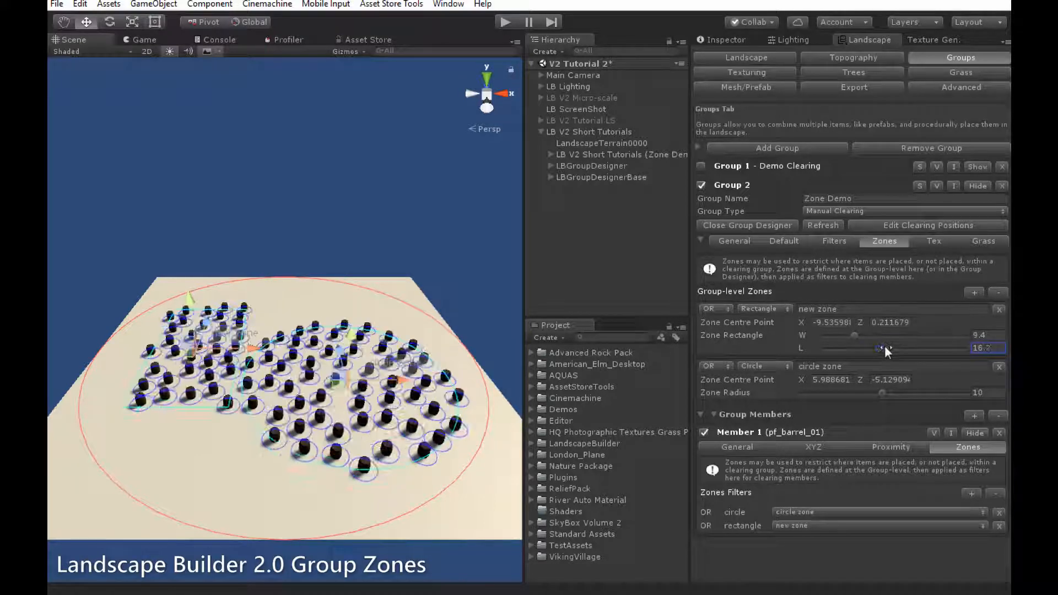
drag(879, 392, 846, 393)
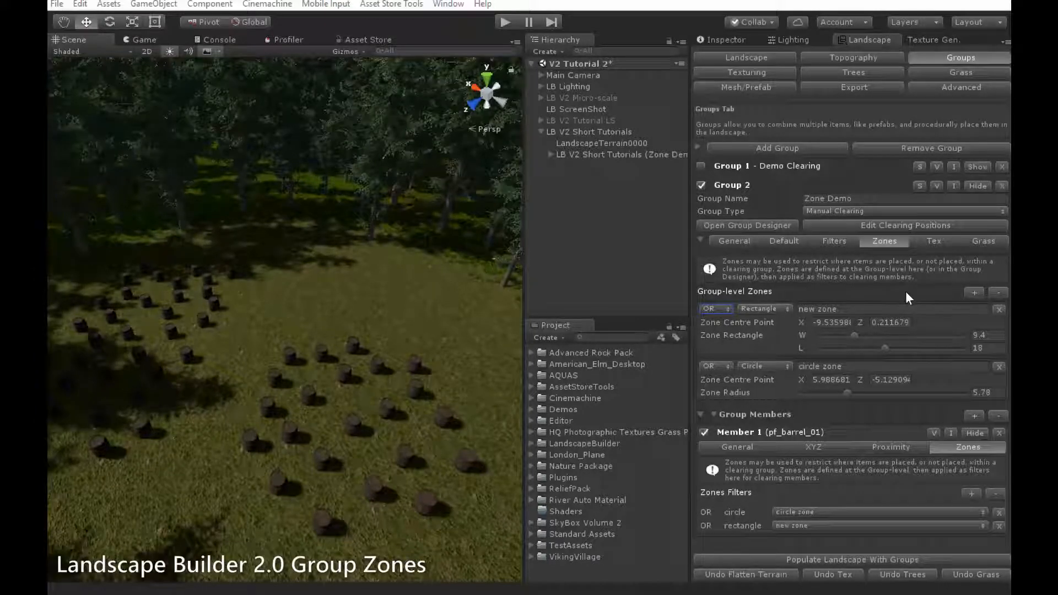
Add Zone Demo group-level texturing using Texture 3 - GoodDirt.
click(938, 243)
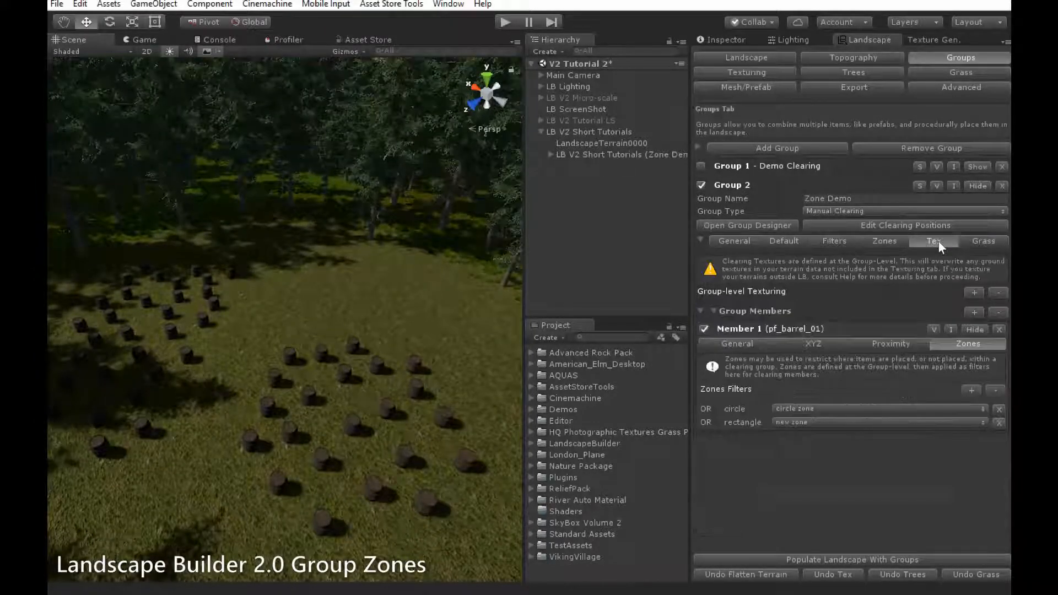
click(974, 293)
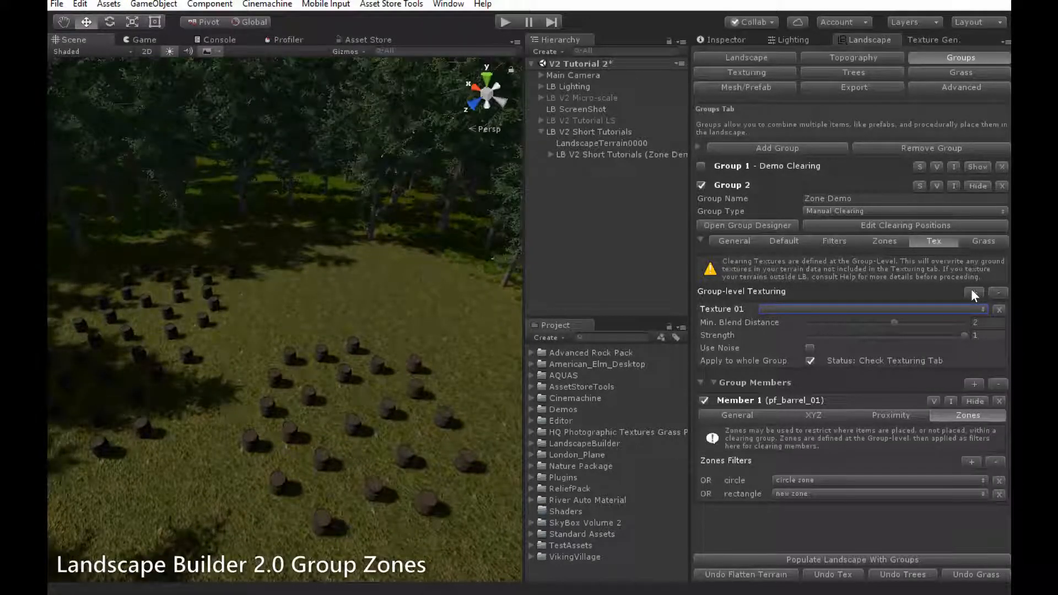
click(899, 310)
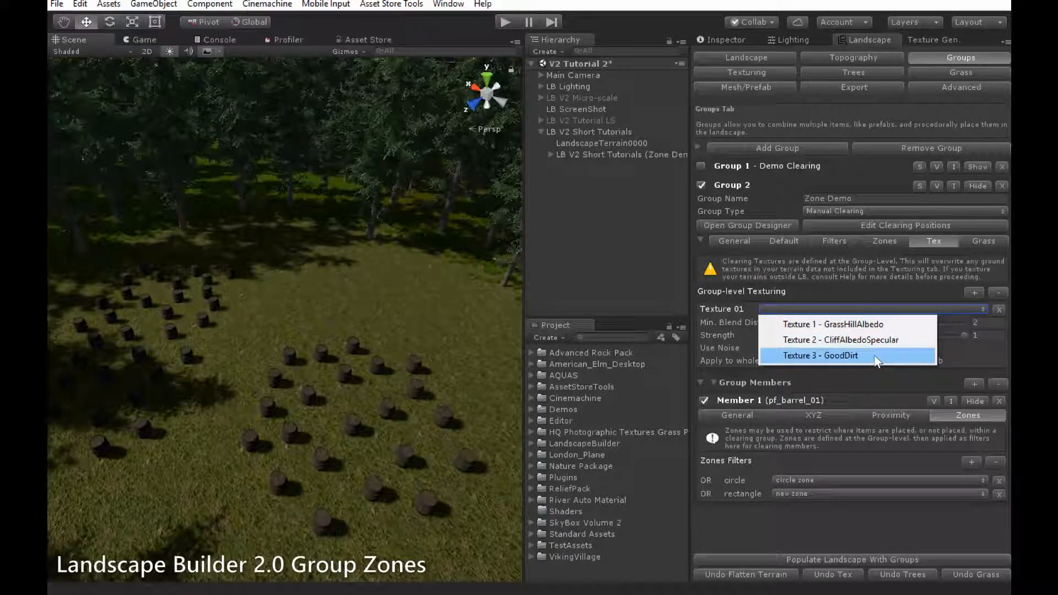
click(877, 358)
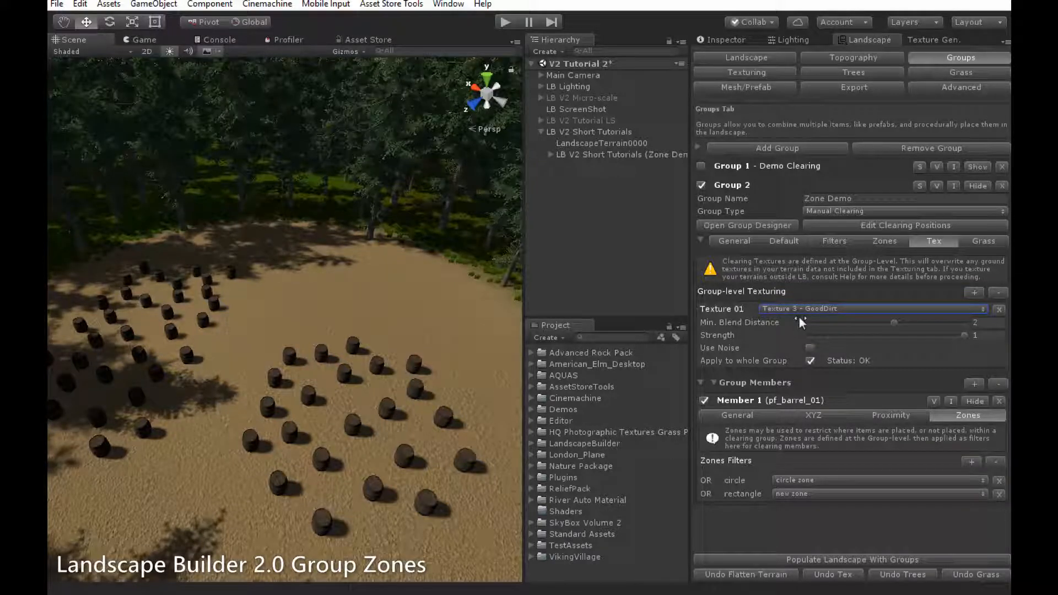
Set GoodDirt's Min. Blend Distance to -20, repopulate the landscape, and enable texture noise.
mouse_move(799, 320)
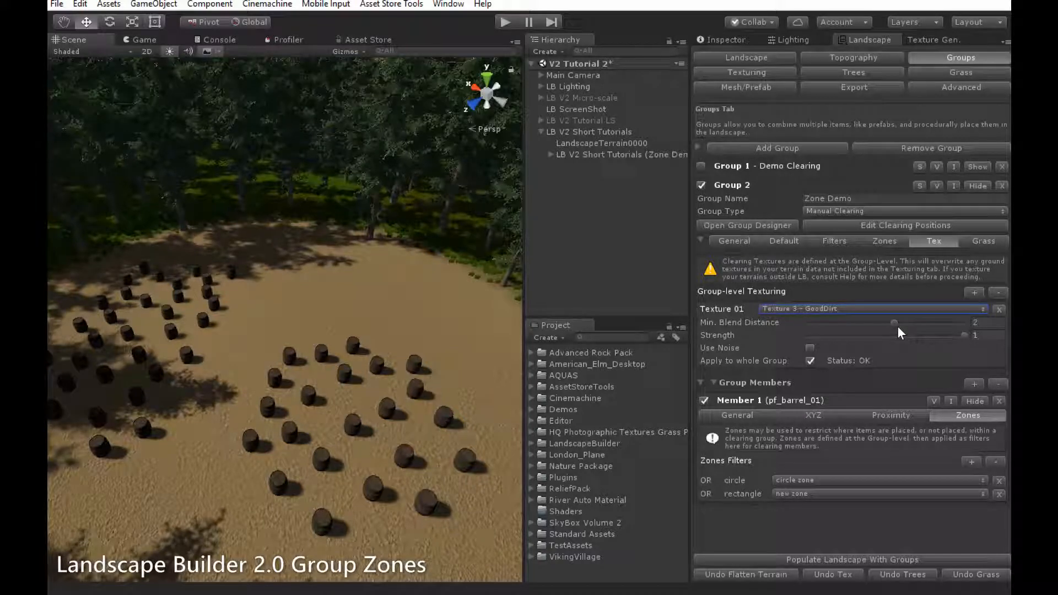
click(986, 322)
text(-20)
click(915, 559)
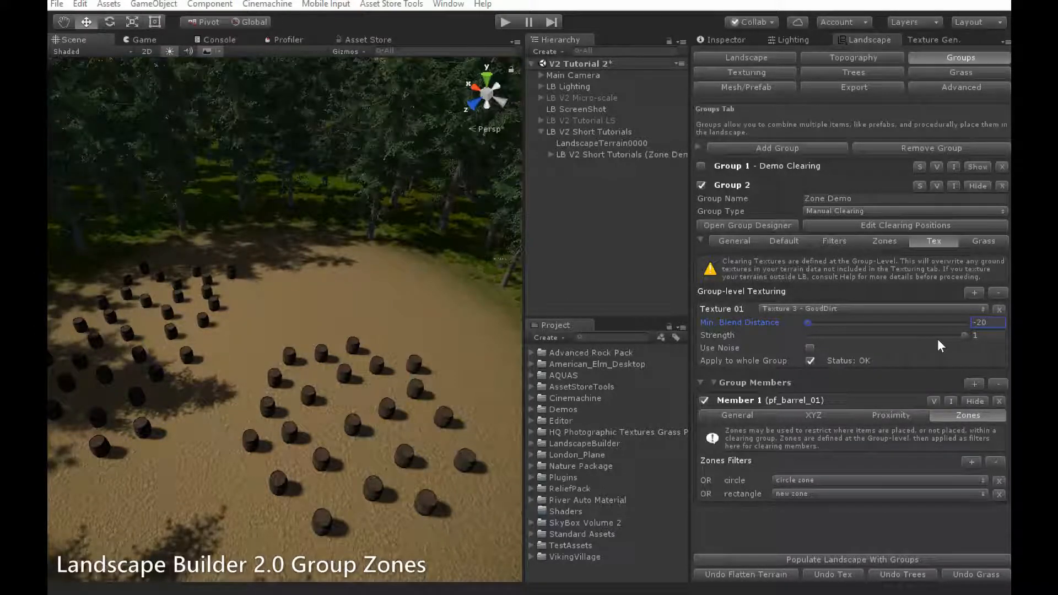
click(811, 348)
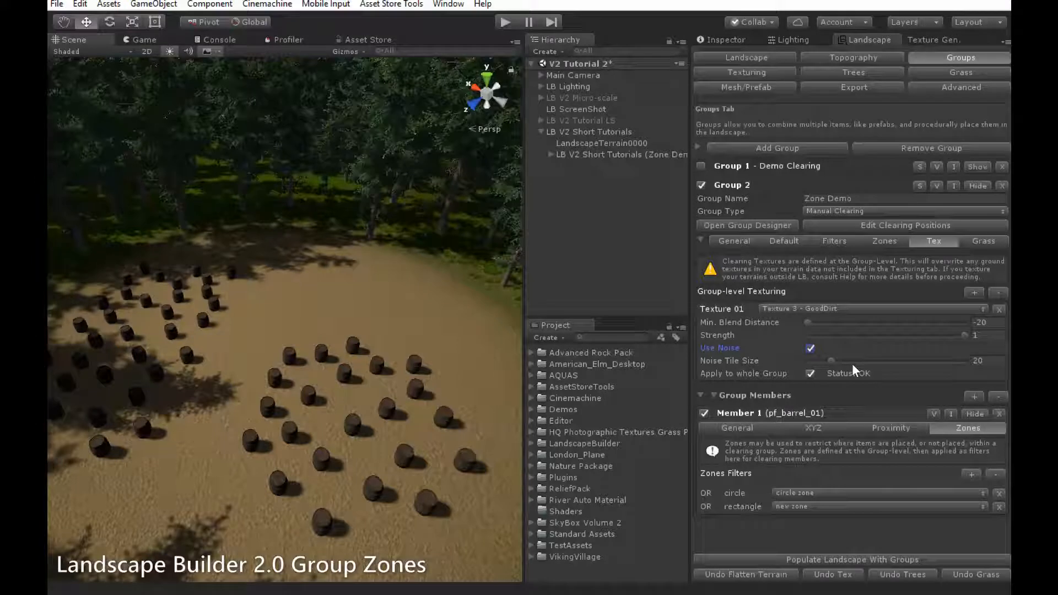
Repopulate to preview the noisy dirt, then switch GoodDirt noise off and untick Apply to whole Group.
click(902, 556)
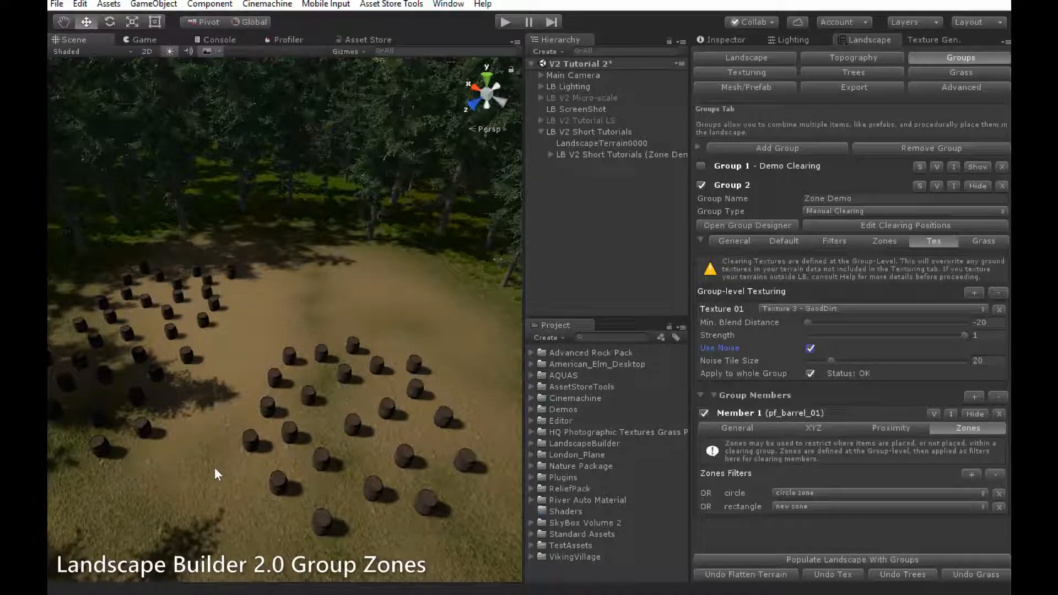
click(810, 349)
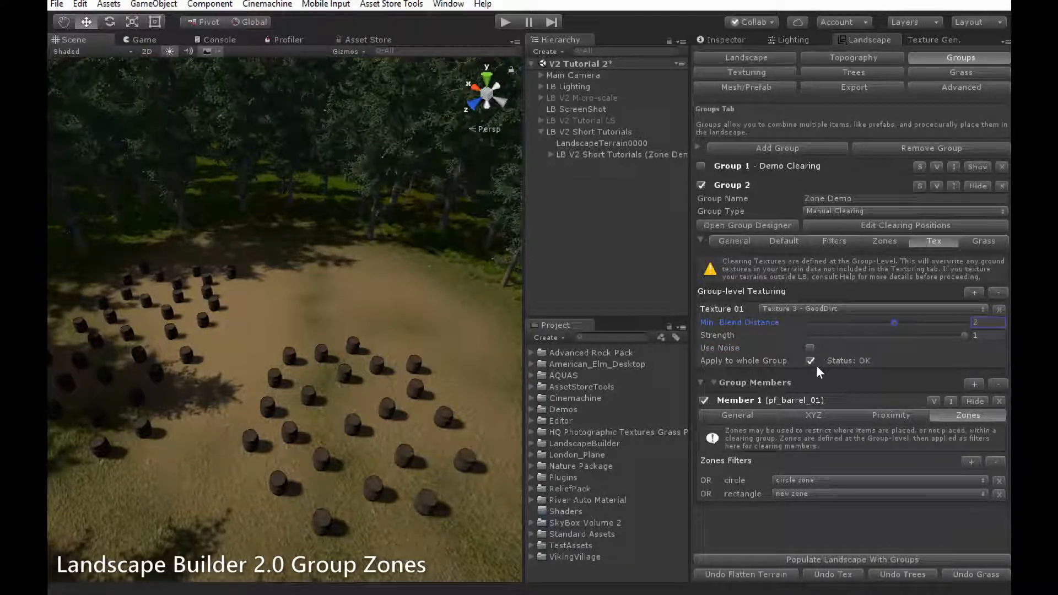
click(810, 360)
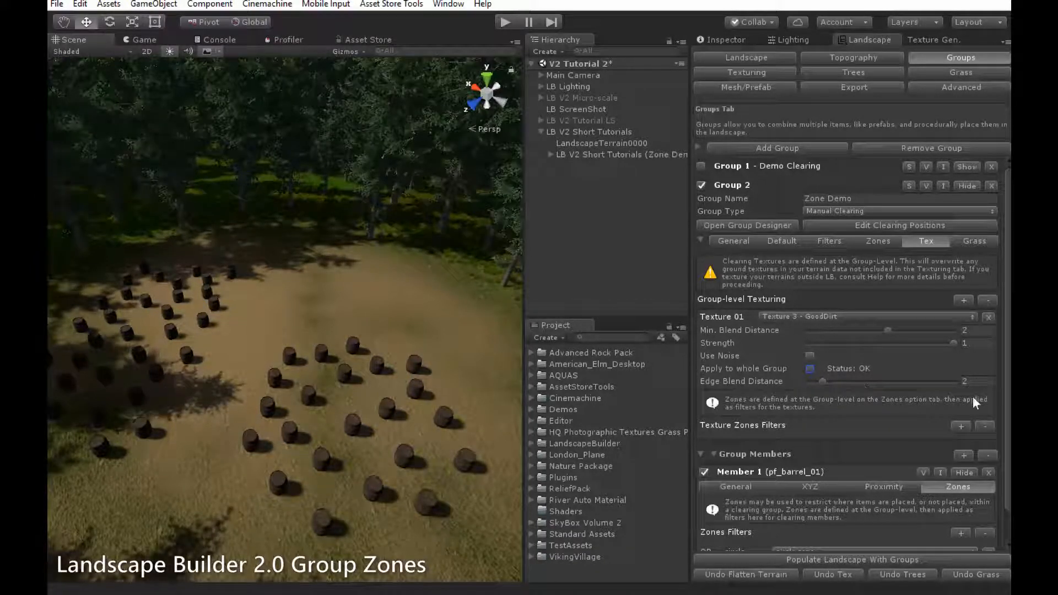
Limit GoodDirt to the rectangle zone, repopulate the clearing, and add a group-level Grass 01 entry.
click(961, 425)
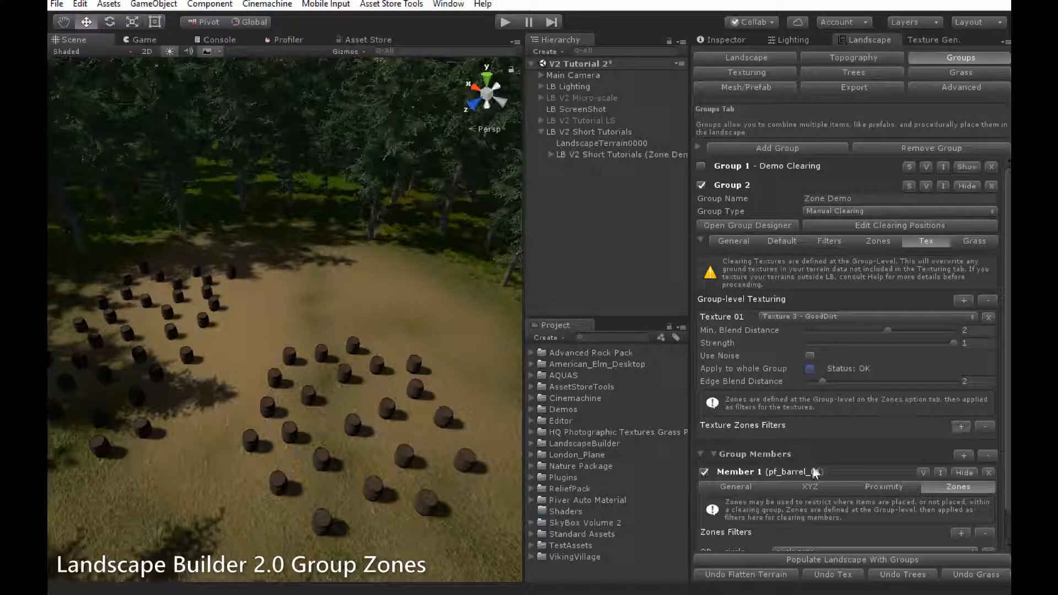
click(890, 556)
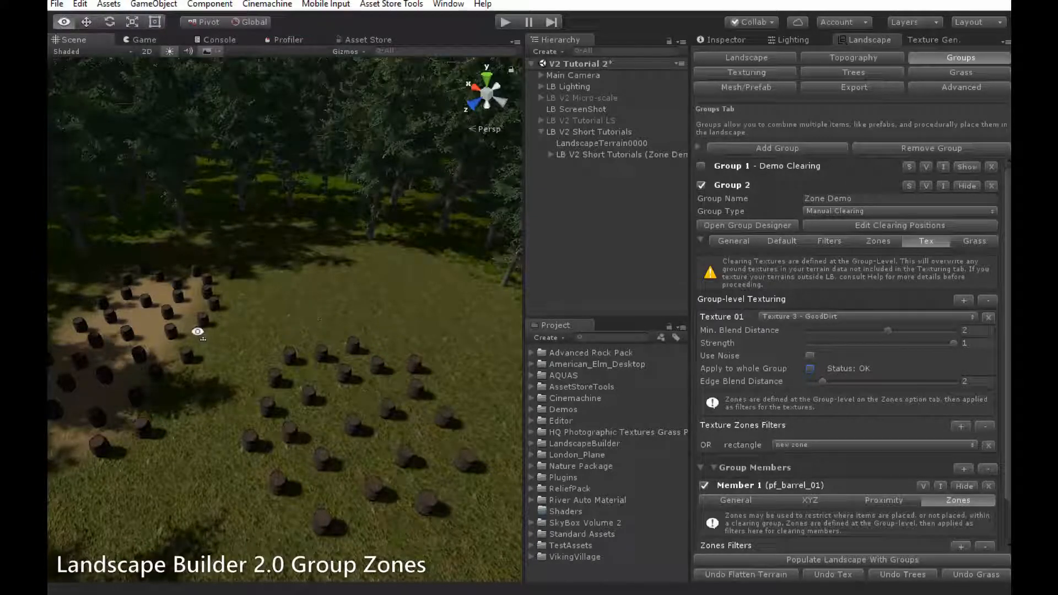
alt+drag(199, 330, 336, 272)
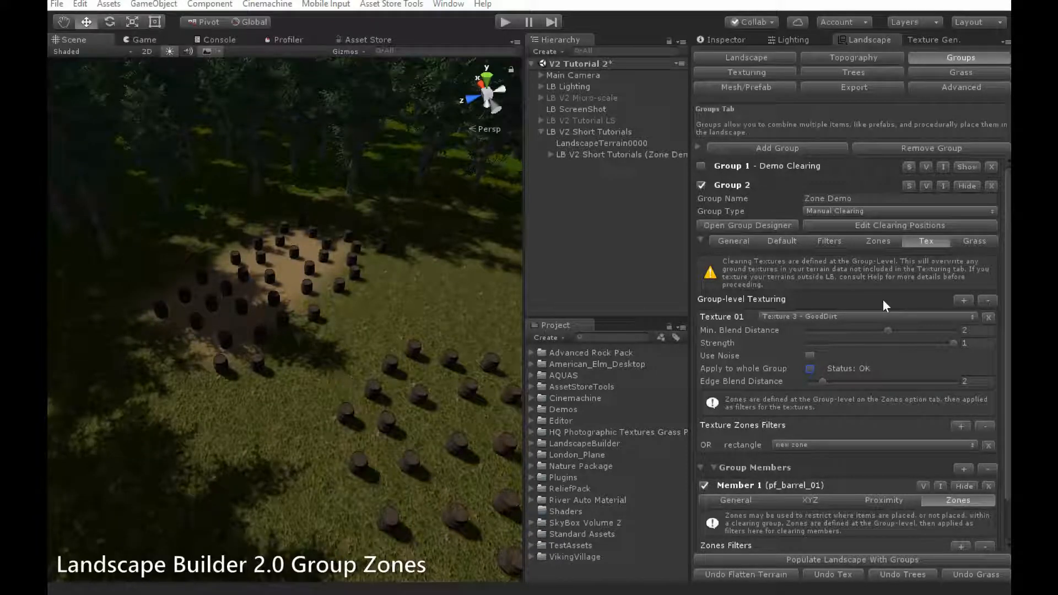
click(972, 240)
click(975, 292)
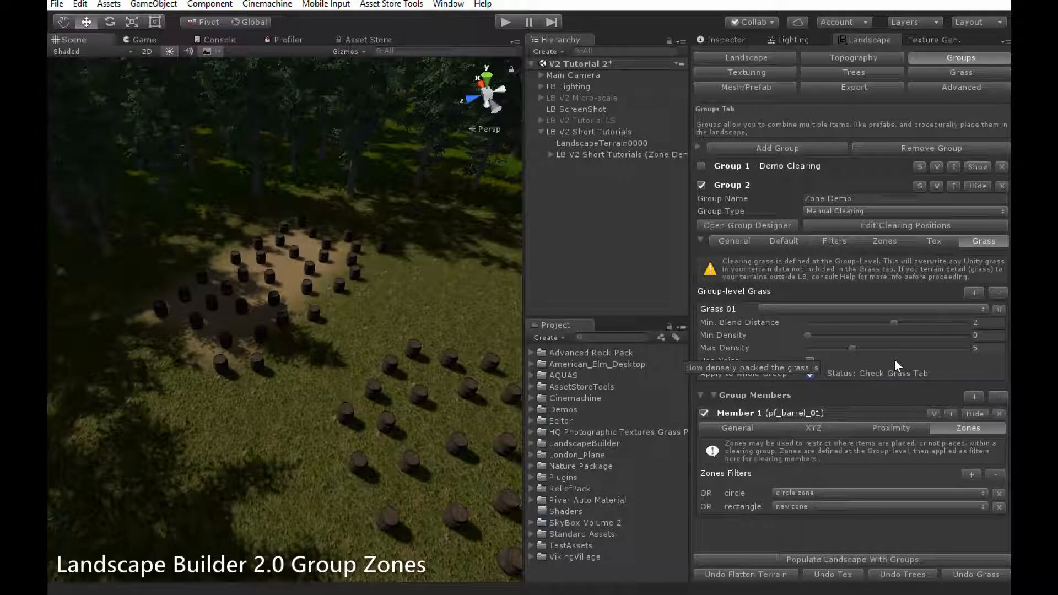
Make the clearing grass Dry Medium Plant_01 with Min Density 3, not applied to the whole group.
click(852, 308)
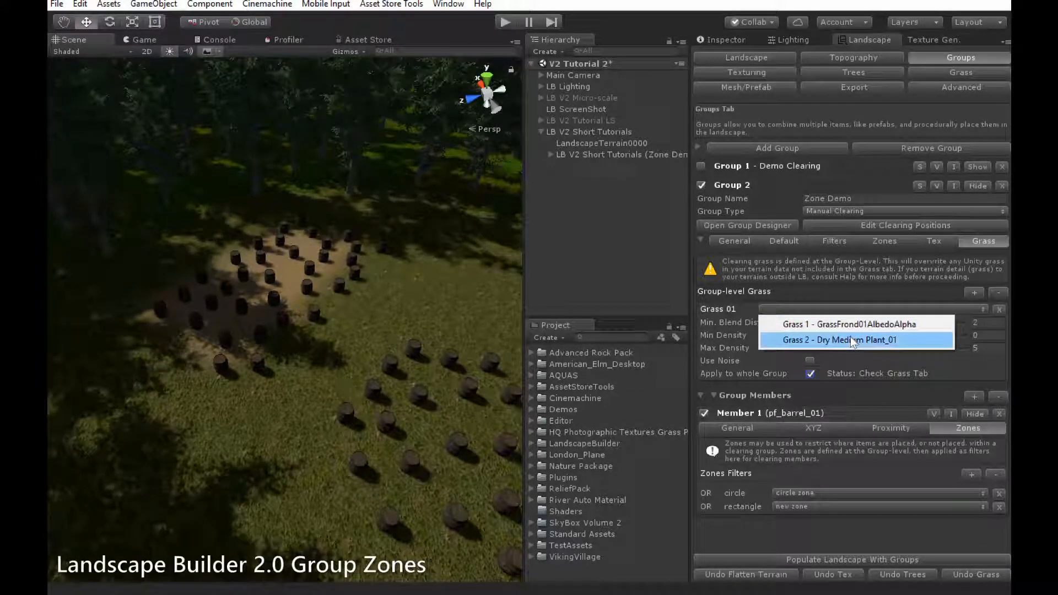
click(851, 340)
click(979, 336)
text(3)
click(980, 349)
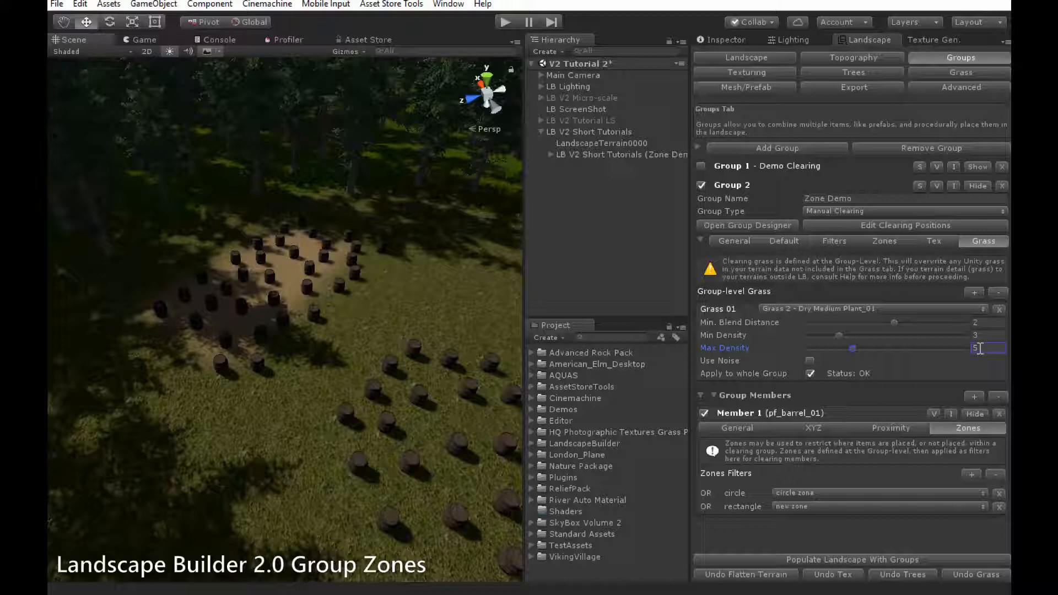
click(810, 373)
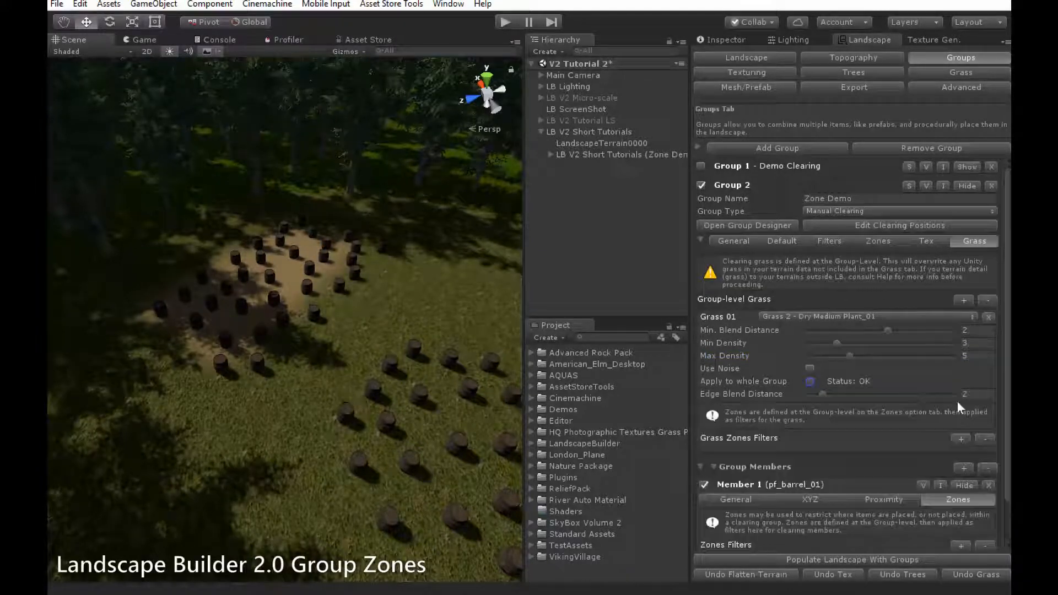
Restrict the dry grass to the circle zone and repopulate the landscape.
click(962, 439)
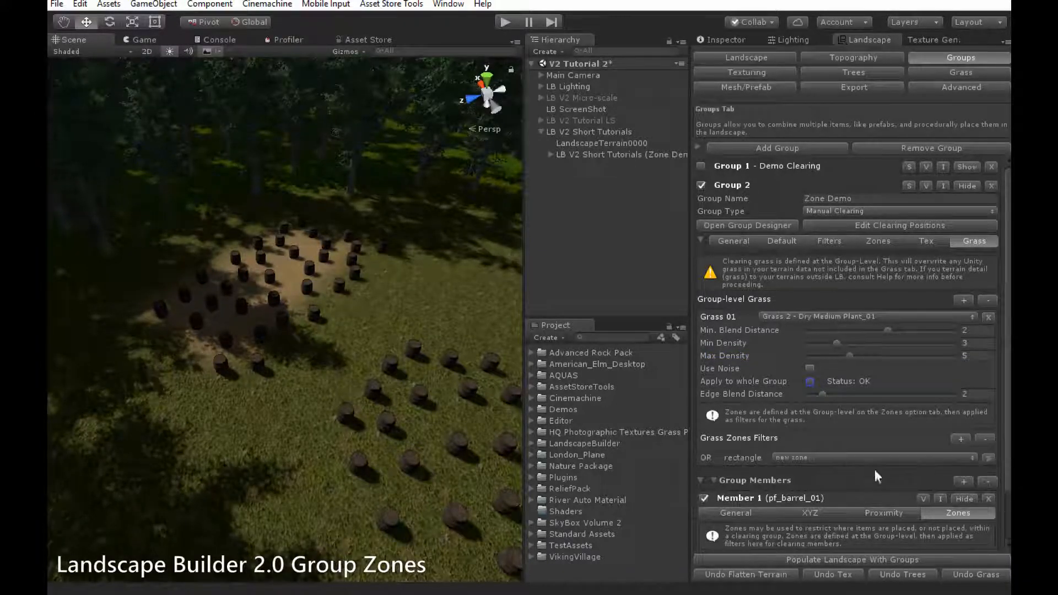
click(842, 458)
click(823, 489)
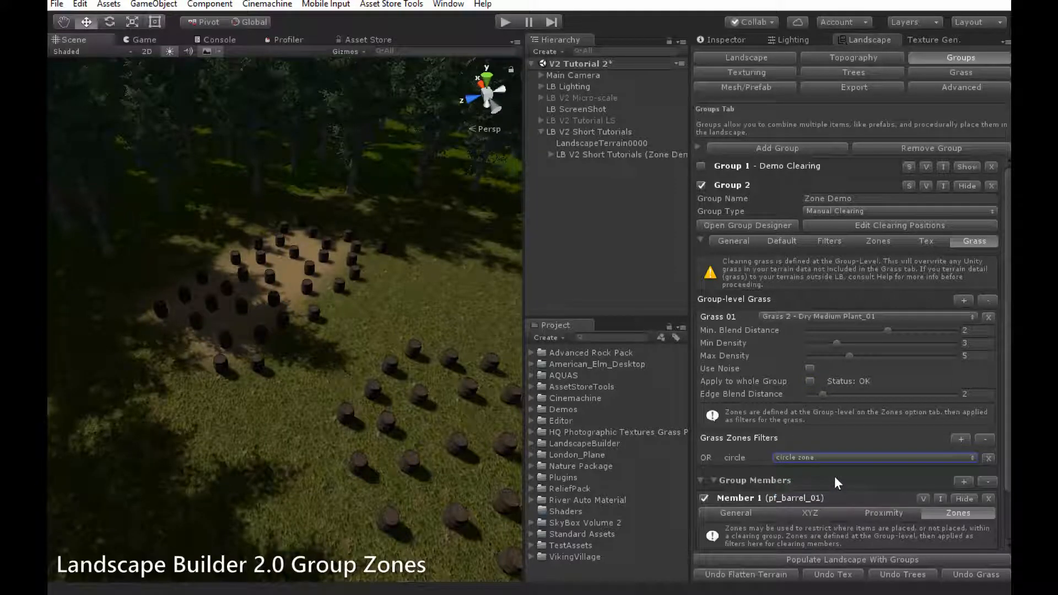
click(881, 553)
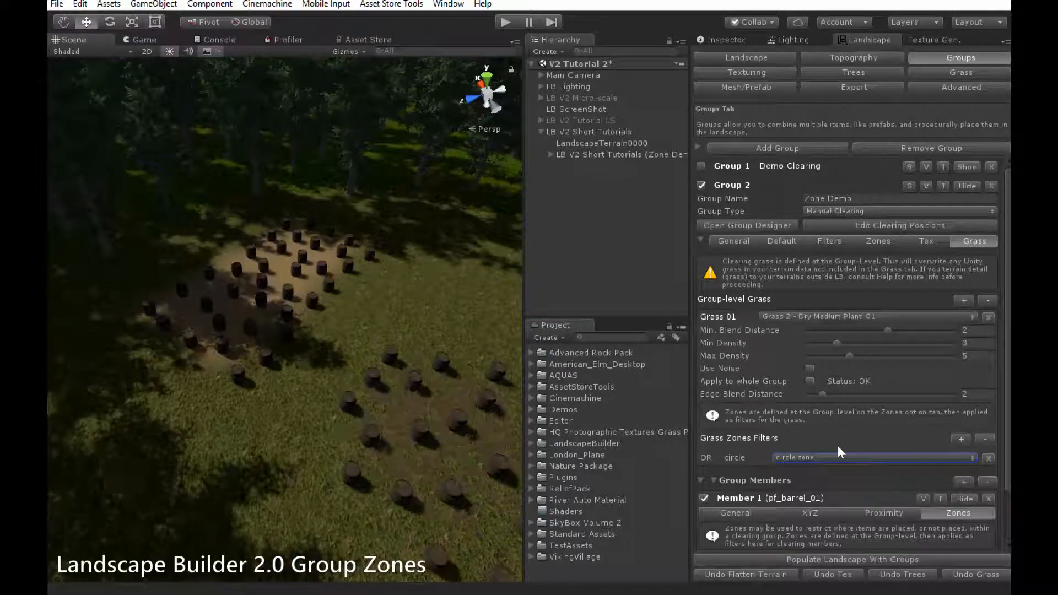
Fly the Scene camera in among the barrels to inspect the dirt clearing and dry grass.
right_drag(314, 437, 481, 346)
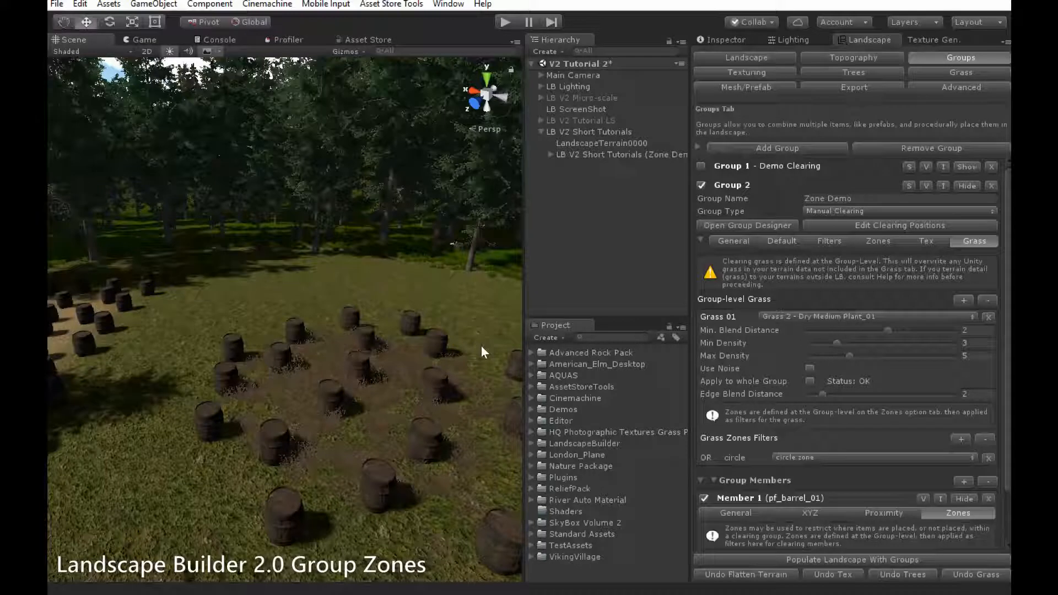